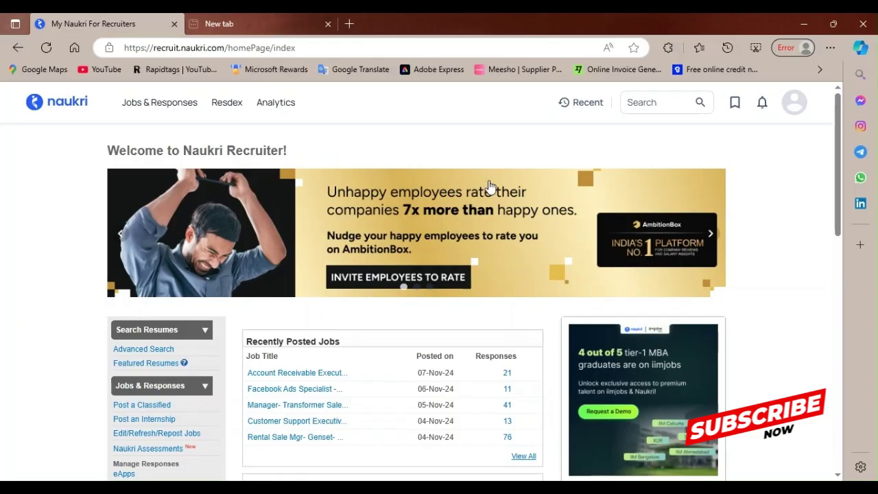
Open the Resdex resume search and turn on Boolean mode for the keywords.
scroll(490, 186, "down", 5)
scroll(490, 185, "up", 5)
mouse_move(219, 108)
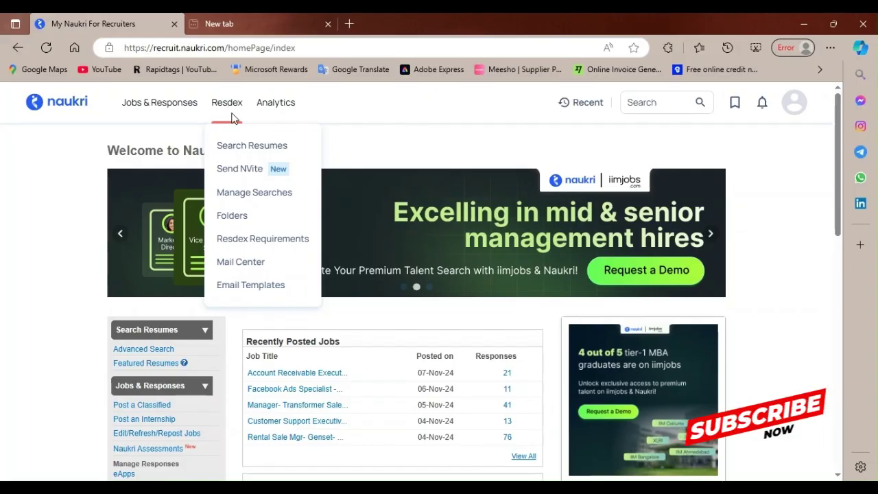
left_click(245, 153)
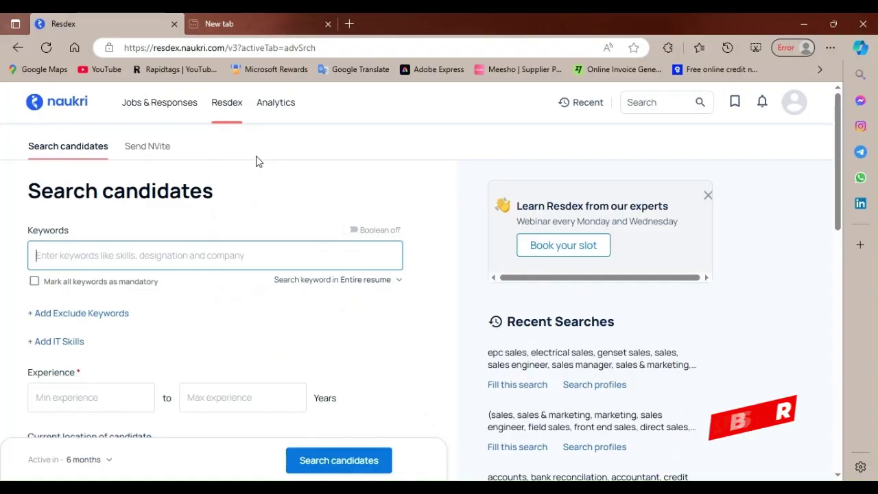
left_click(354, 229)
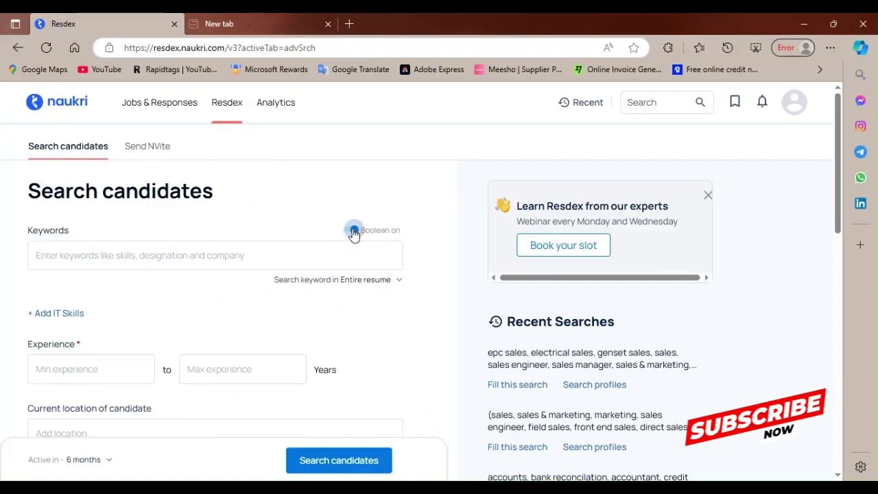
Begin the Boolean keyword query with an opening parenthesis followed by the suggested keyword Accounts Receivable, without a trailing comma.
left_click(135, 257)
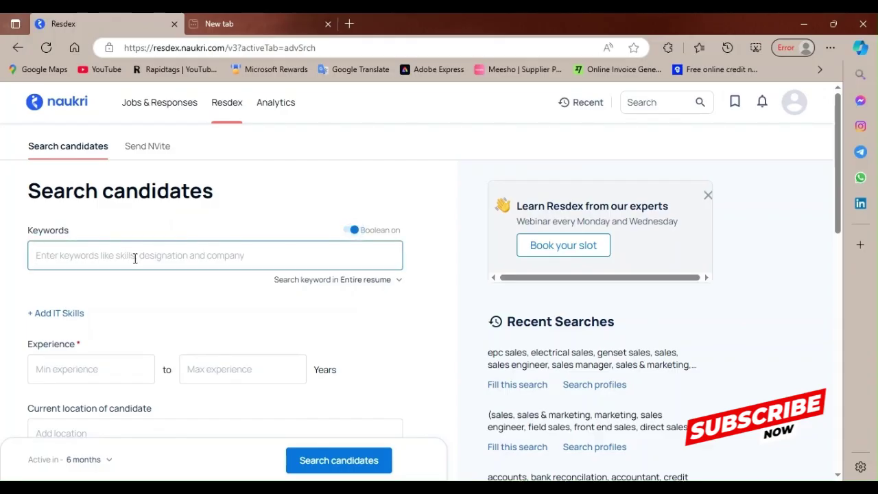
type("()")
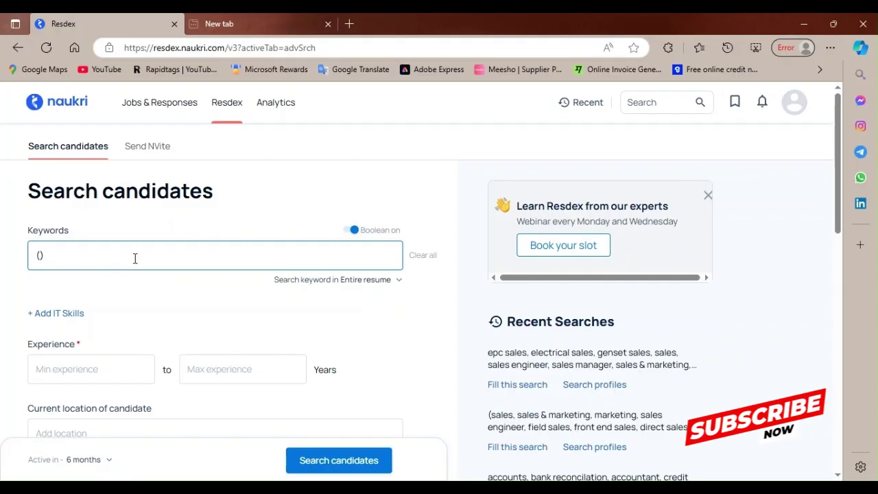
key("Left")
type("accoun")
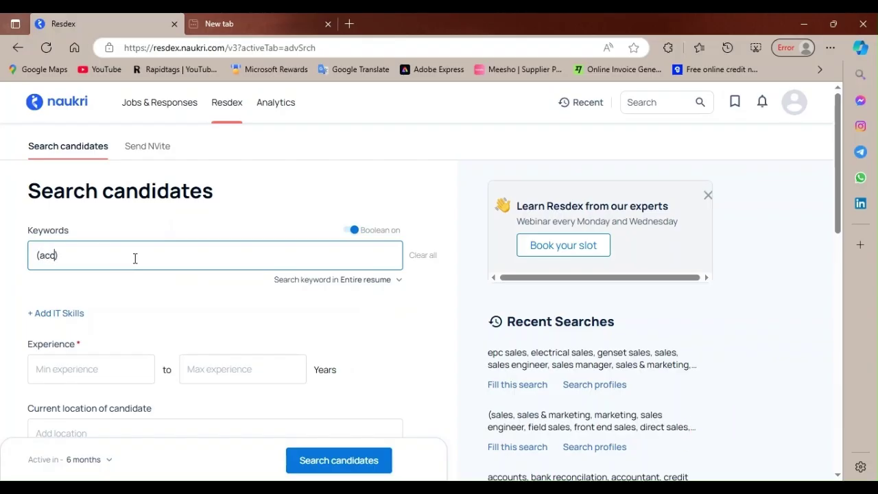
key("BackSpace")
type("accounts rece")
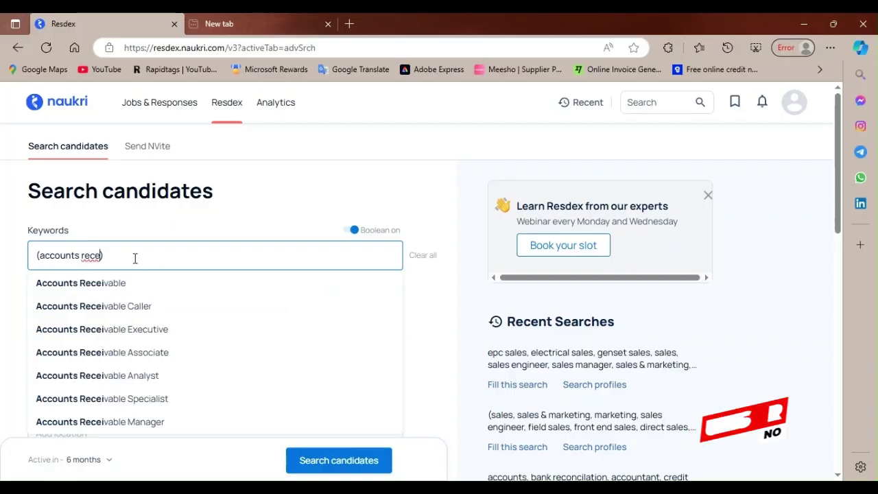
left_click(129, 287)
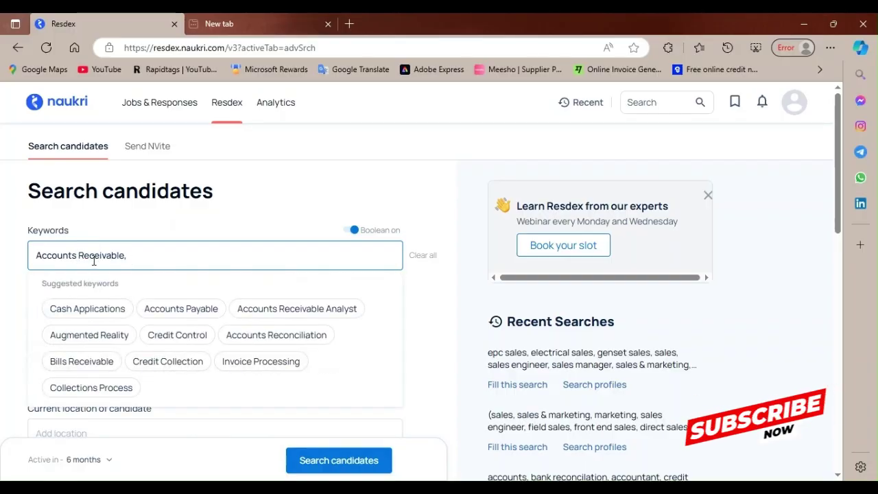
type("(")
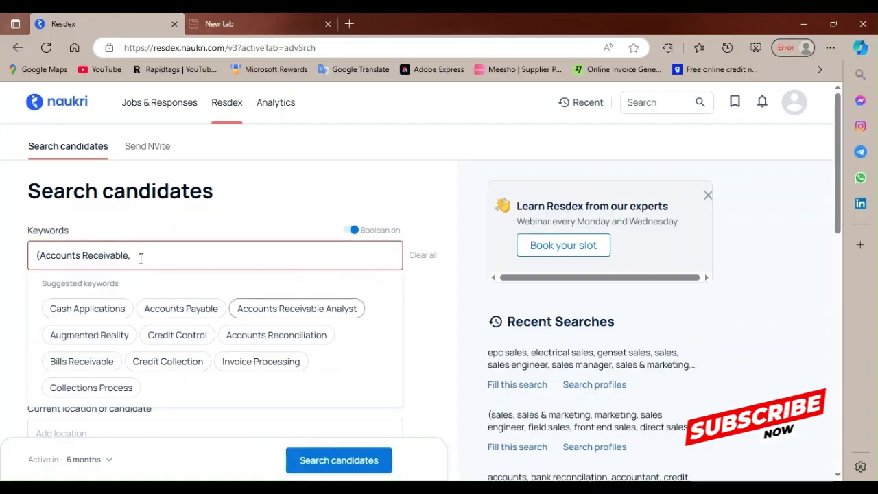
key("BackSpace")
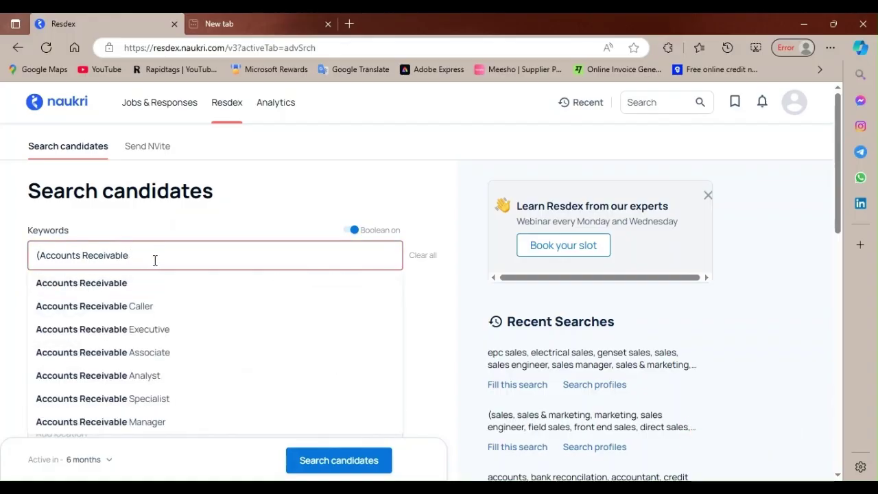
Extend the keyword group with "OR accounts receivable executive", correct the misspelled "receivable", and start another OR alternative with "accounts".
type(") OR a")
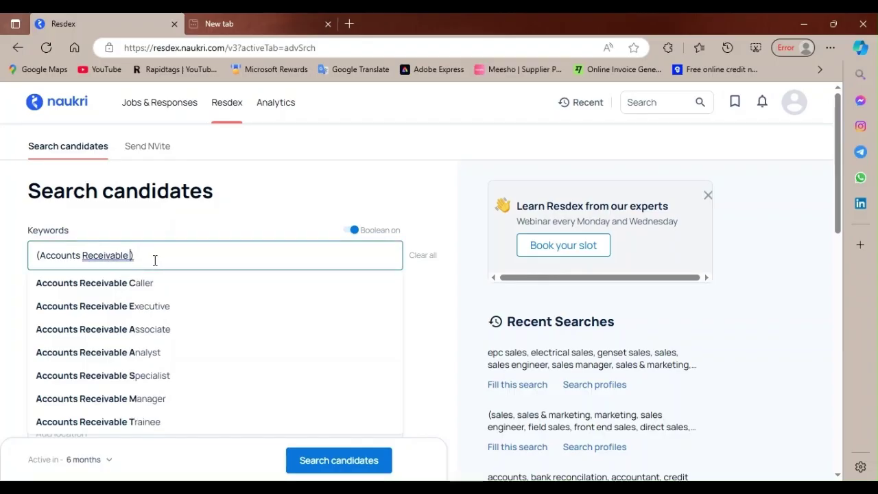
type("ccounts")
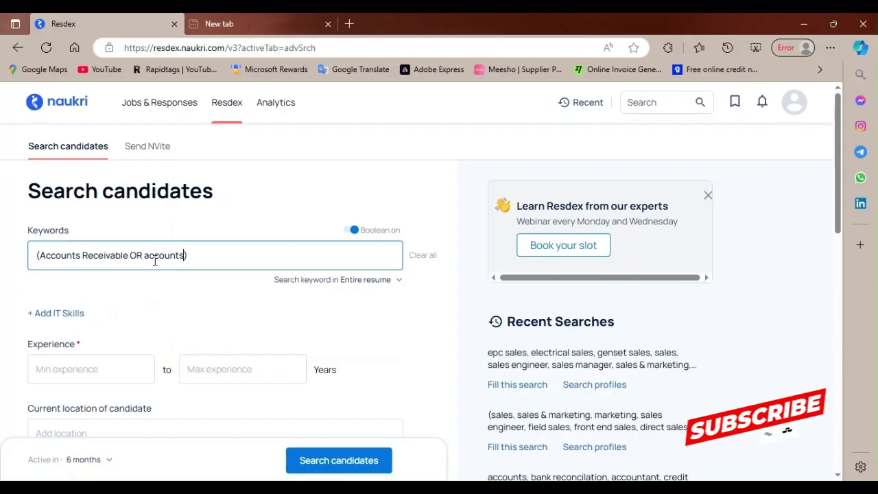
type(" re")
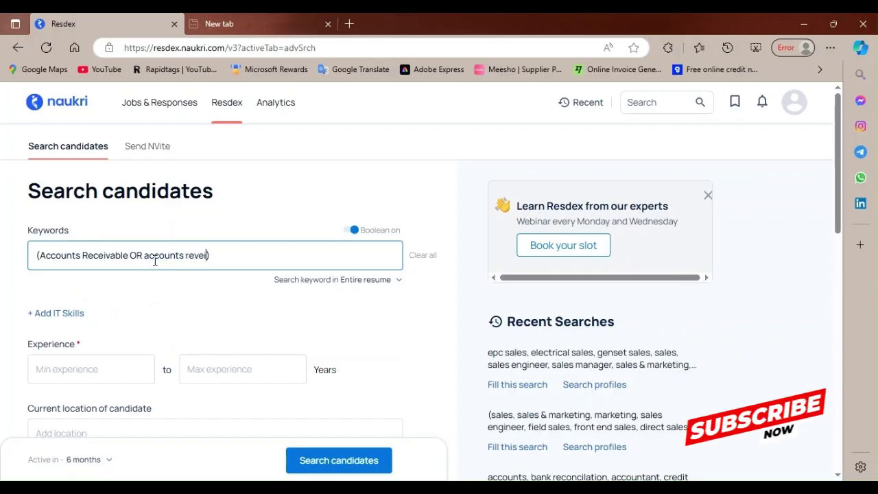
type("veivable execu")
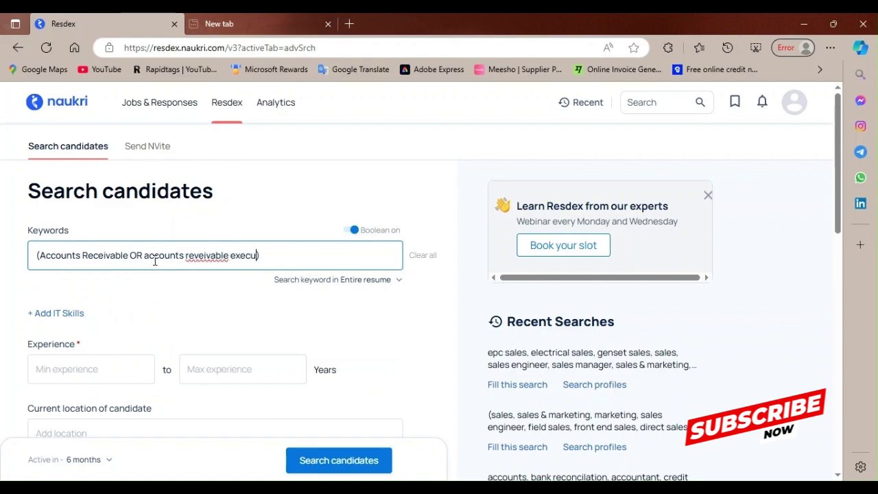
right_click(207, 258)
left_click(244, 266)
left_click(247, 256)
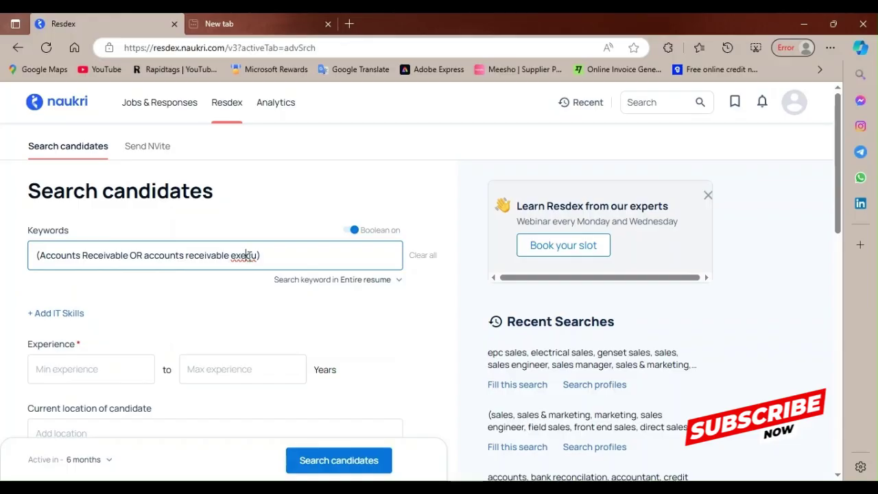
type("tive OR accounts er")
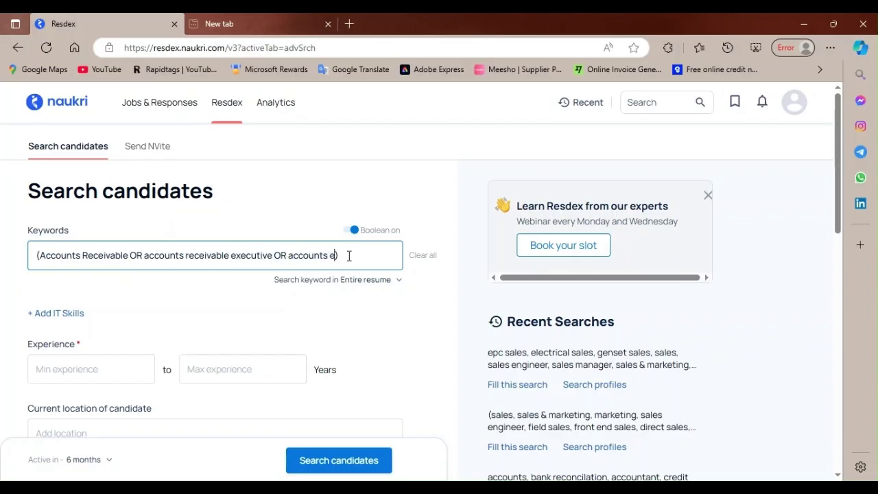
Complete the third alternative as "accounts receivable manager", add "OR accounts receivable analyst", and close the parenthesised group.
type("eceivable")
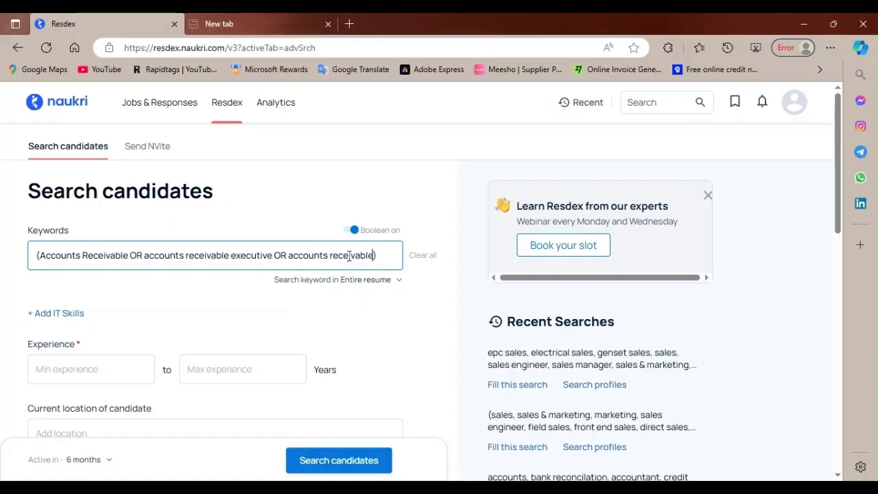
type(" mana")
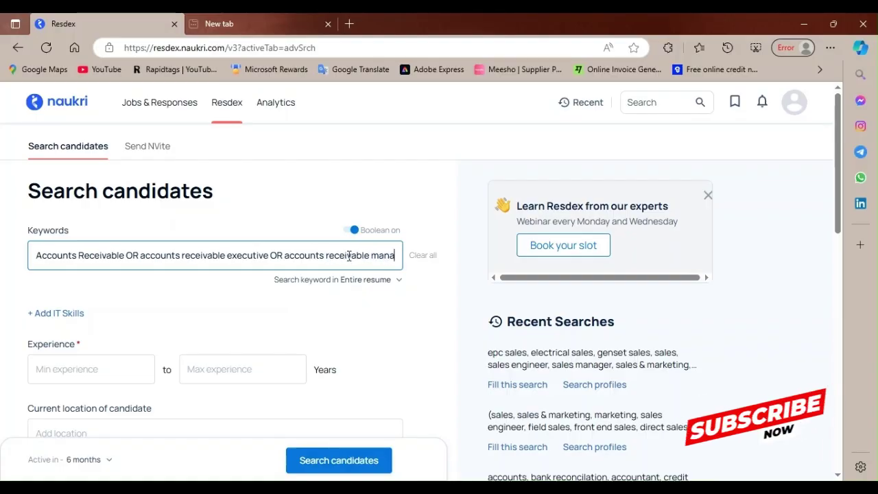
type("ger")
type(" OR a")
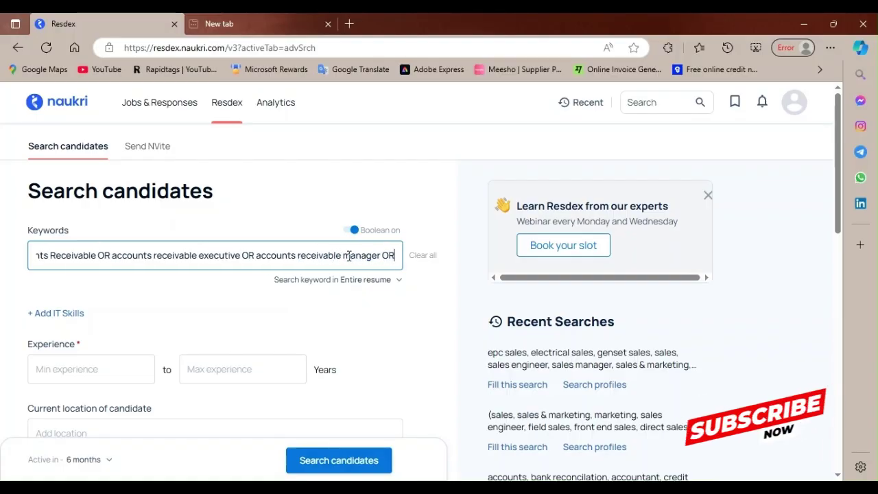
type("ccounts rec")
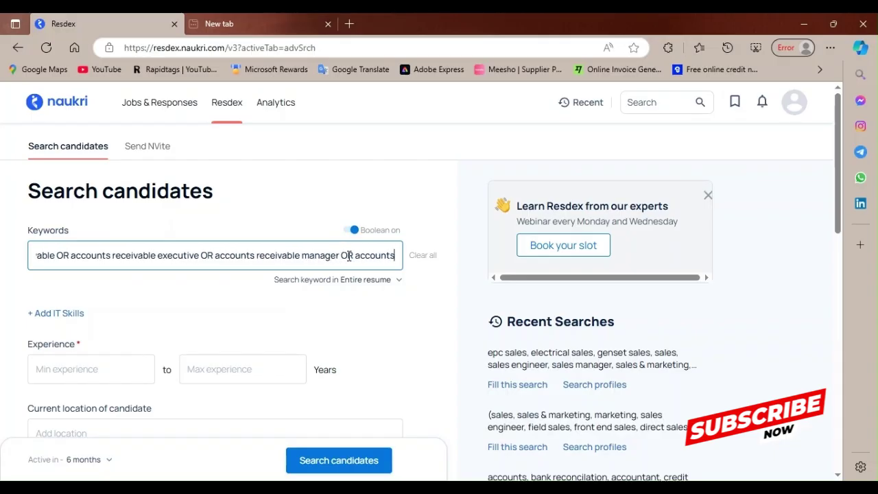
type("eivab")
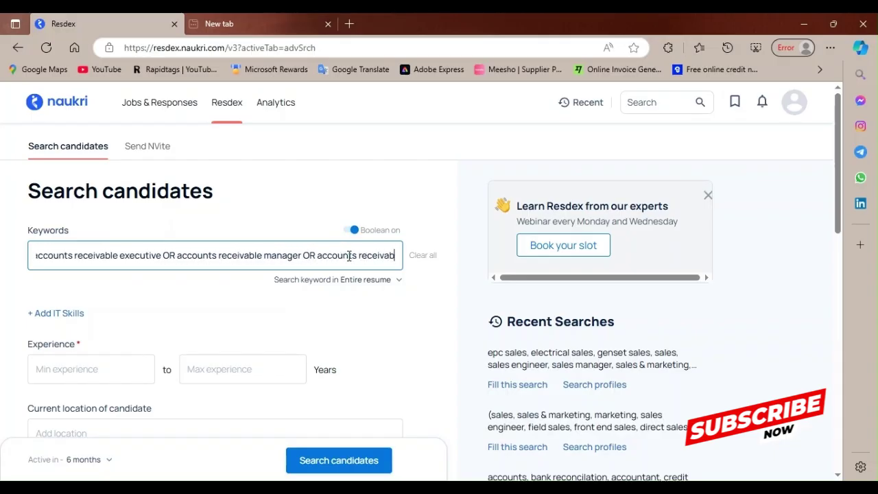
type("le analyst")
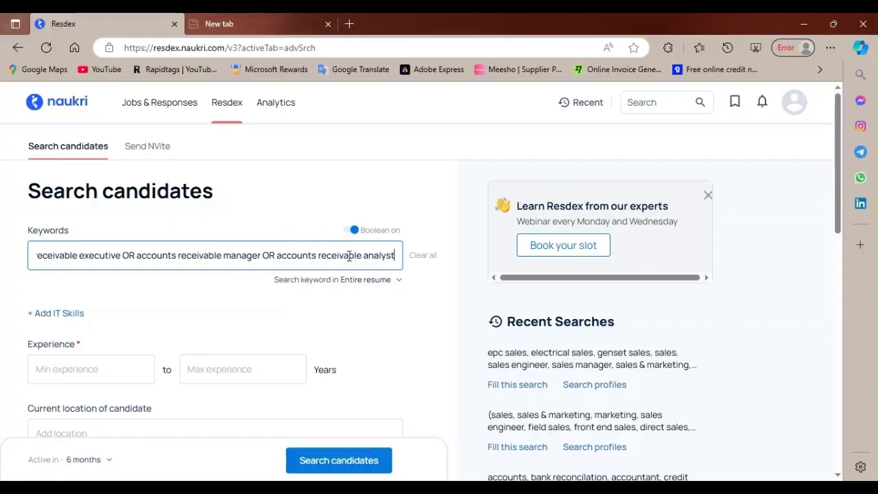
type(")")
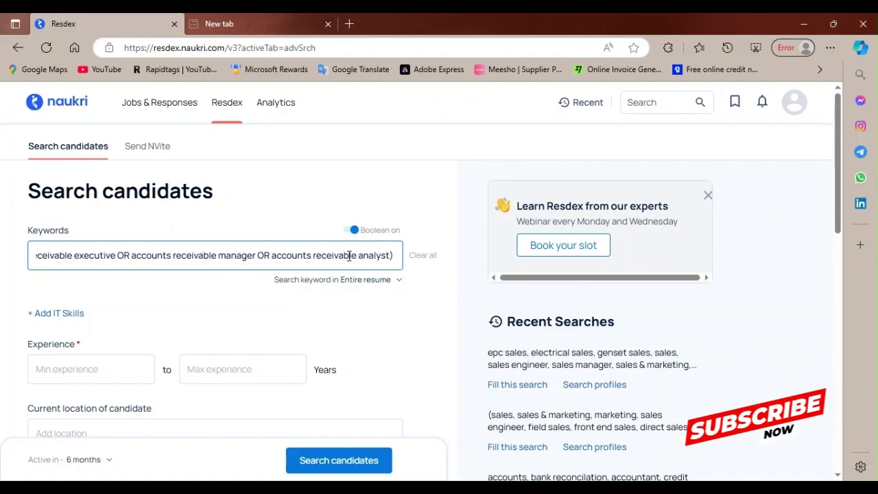
Append a second required keyword group to the query: "AND (payment collection OR credit collection)".
type("AND")
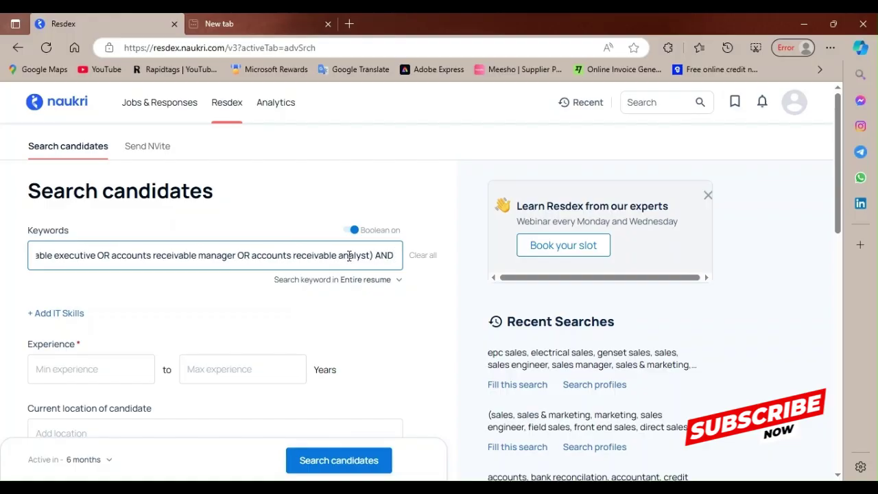
type(" ()")
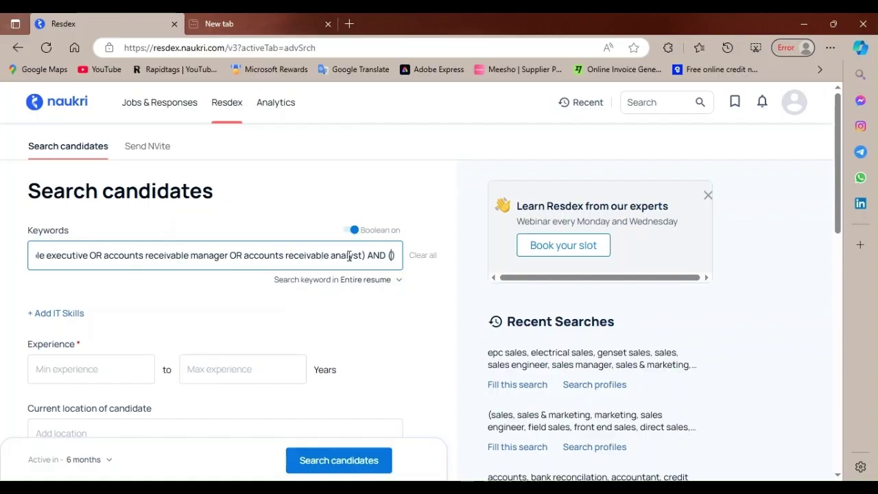
type("payment c")
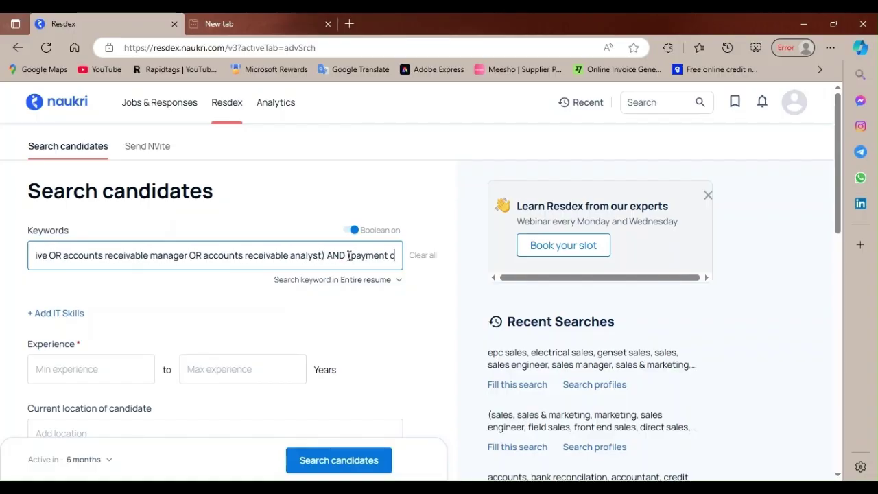
type("ollection")
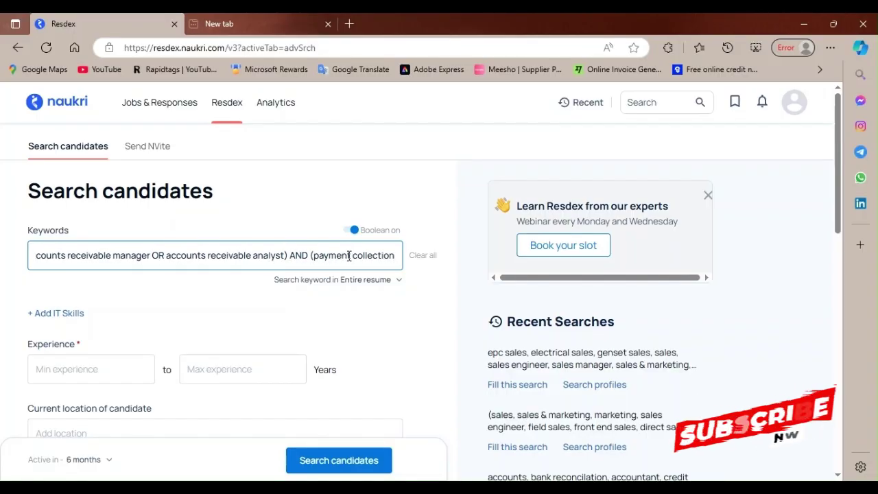
type(" OR c")
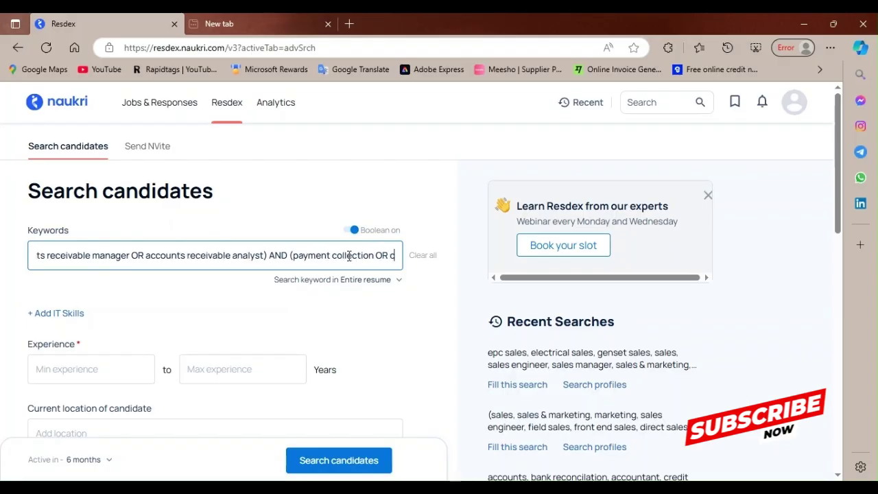
type("redit coll")
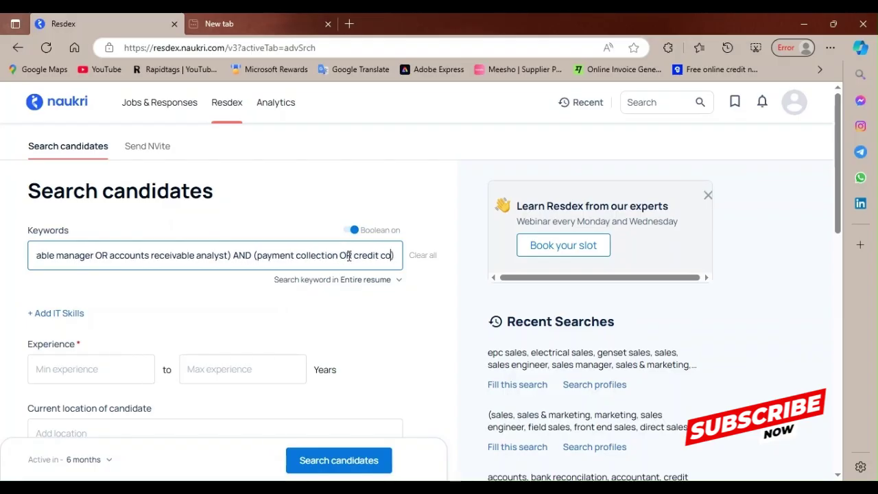
type("ection")
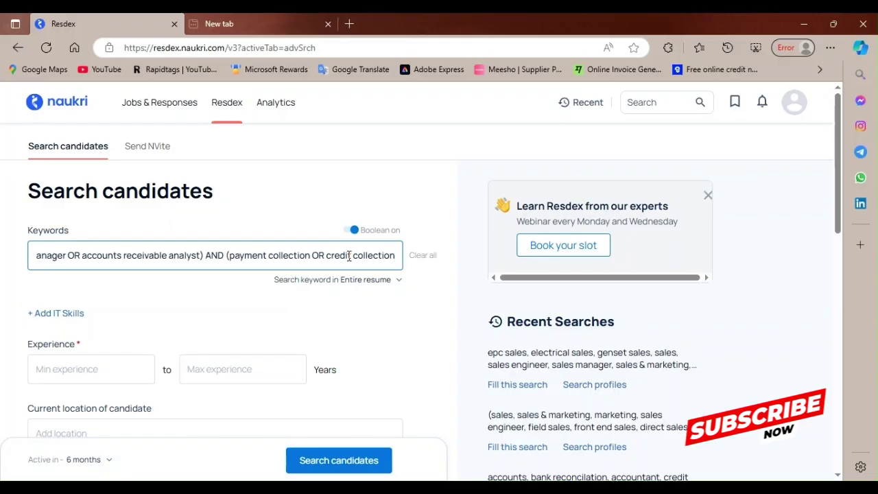
type(")")
left_click(386, 170)
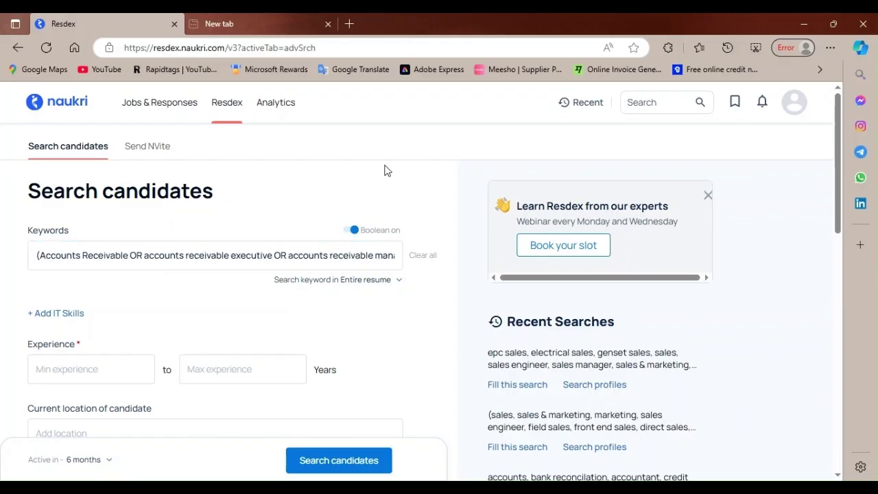
Set the candidate experience range to 3 to 6 years.
scroll(387, 172, "down", 1)
scroll(353, 286, "down", 2)
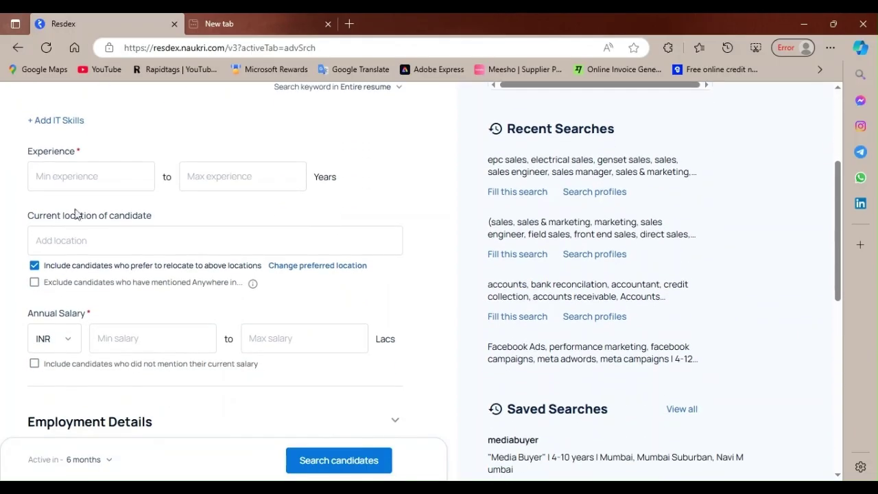
left_click(86, 177)
type("3")
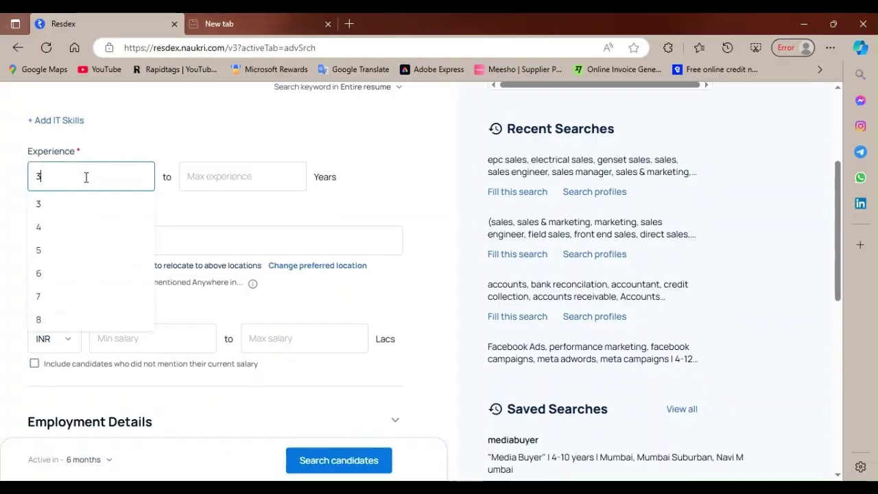
left_click(235, 170)
type("6")
left_click(241, 218)
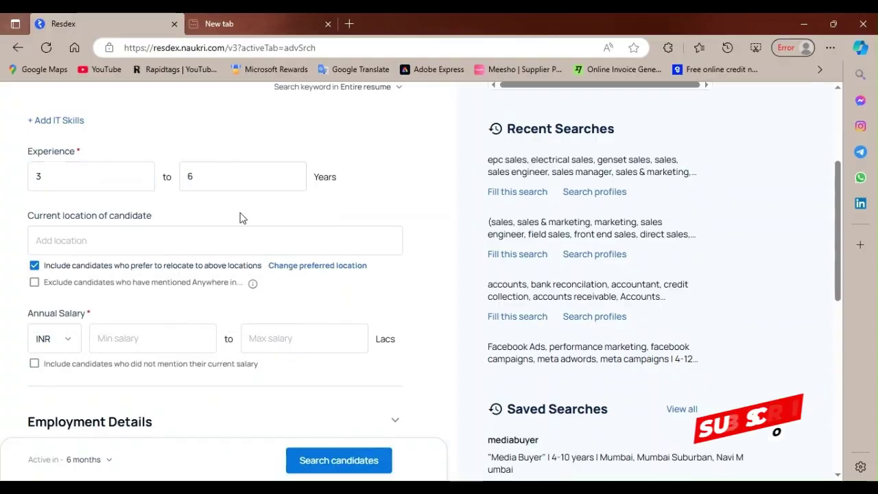
Turn off including candidates who prefer to relocate and add Chennai as the candidate's current location.
left_click(34, 264)
left_click(99, 238)
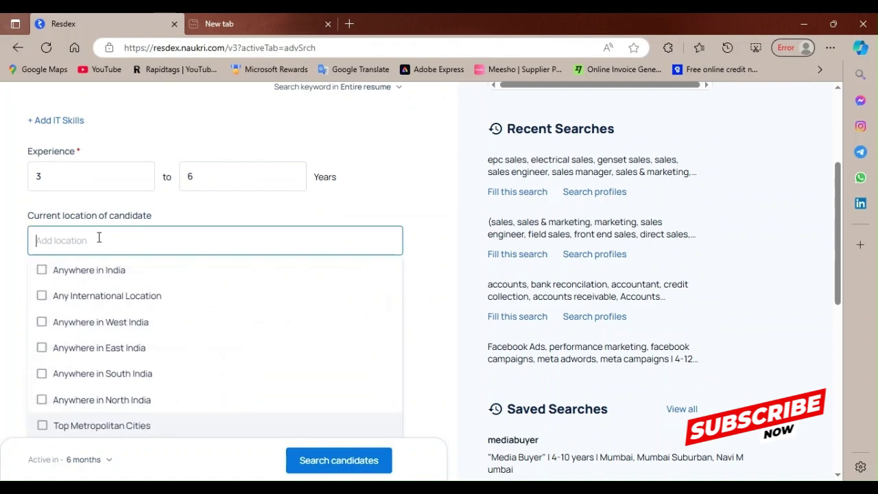
type("chennai")
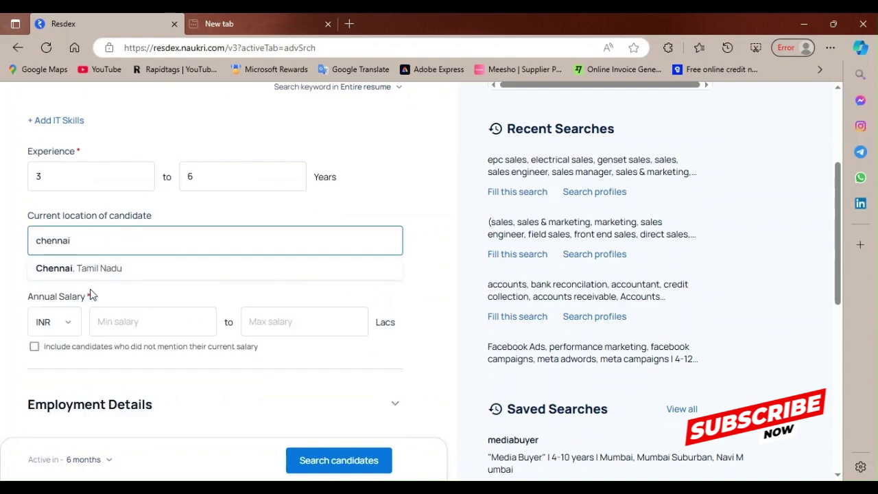
left_click(92, 270)
left_click(408, 205)
Add Kanchipuram as a second current location for candidates.
scroll(404, 202, "down", 2)
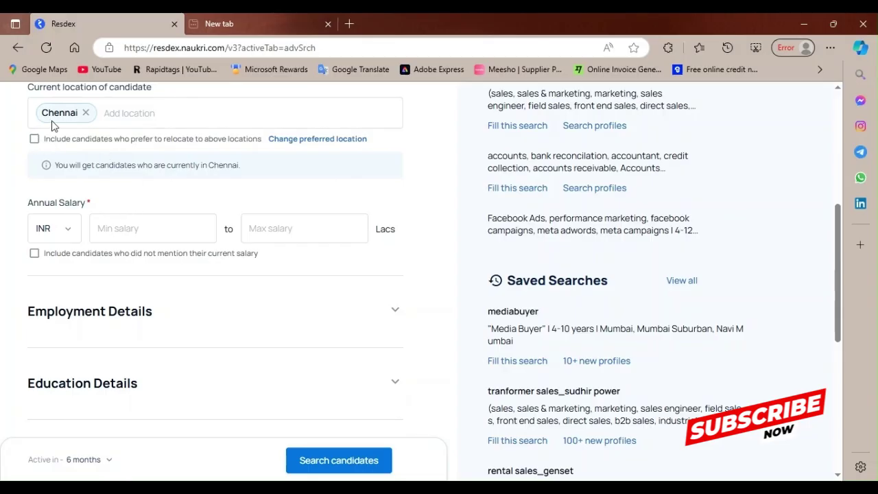
left_click(141, 121)
type("kanchi")
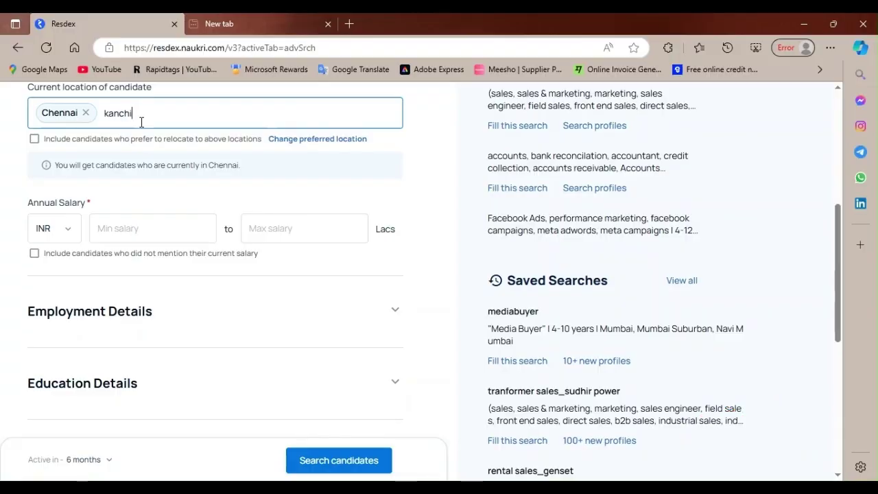
type("puram")
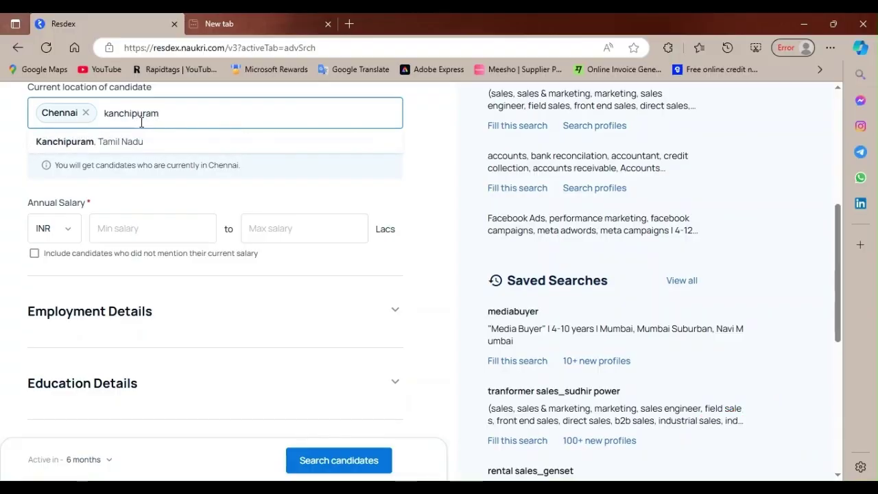
left_click(123, 142)
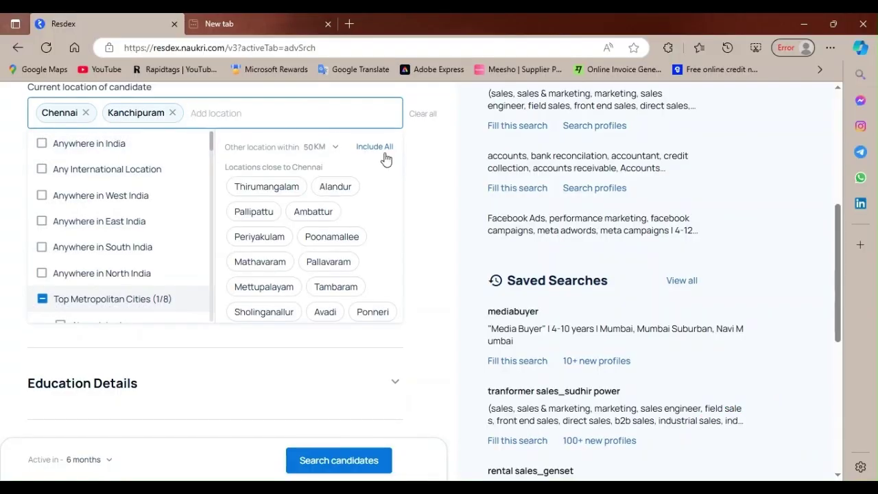
left_click(432, 186)
Set the annual salary range to 3 to 4.5 lacs INR.
scroll(428, 183, "down", 2)
scroll(424, 184, "up", 1)
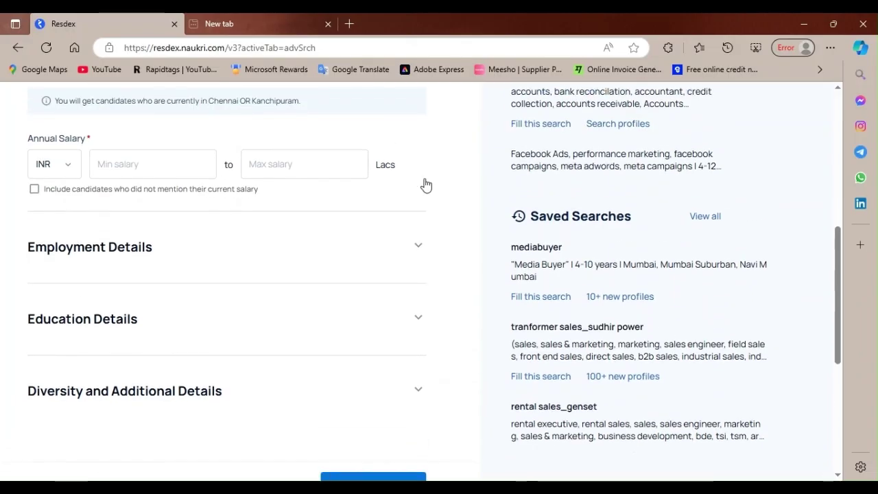
left_click(108, 156)
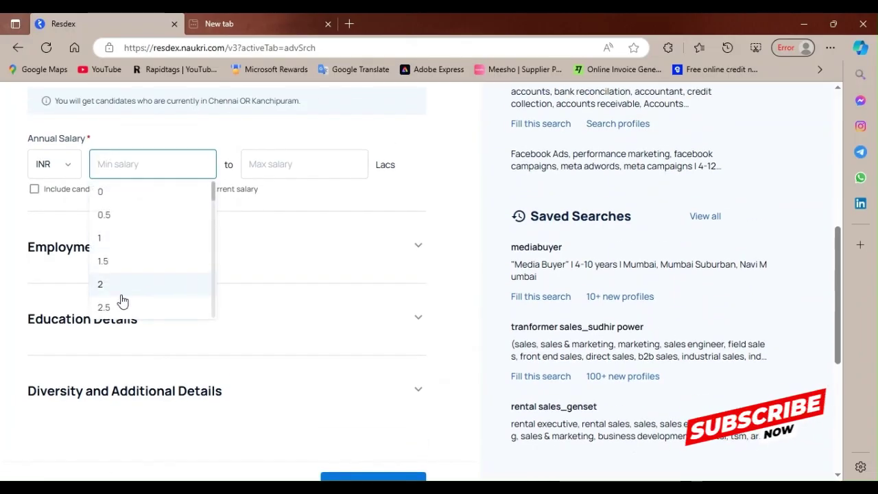
scroll(122, 301, "down", 1)
left_click(109, 267)
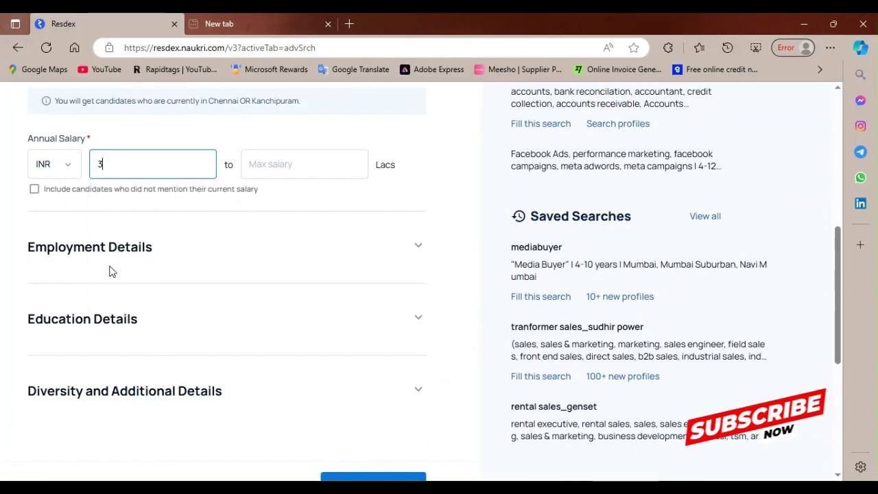
left_click(298, 153)
left_click(269, 264)
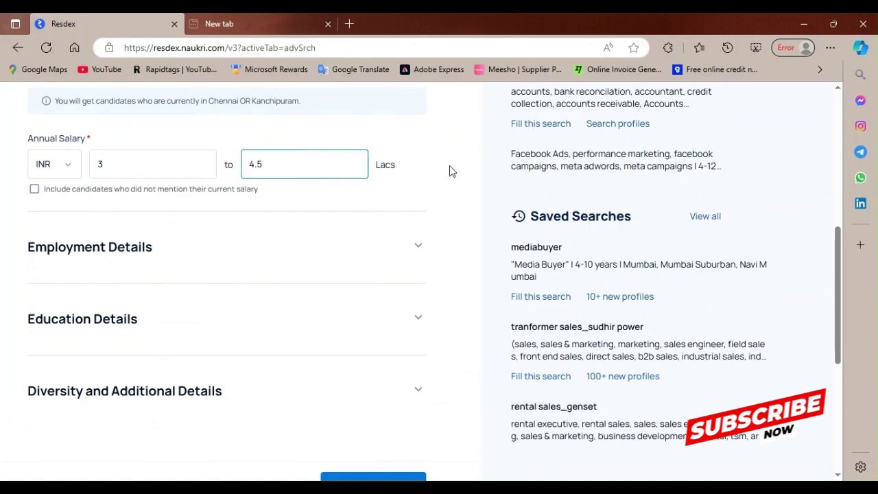
In the employment details, select the notice periods 0 - 15 days, 1 month and Currently serving notice period.
scroll(436, 165, "down", 1)
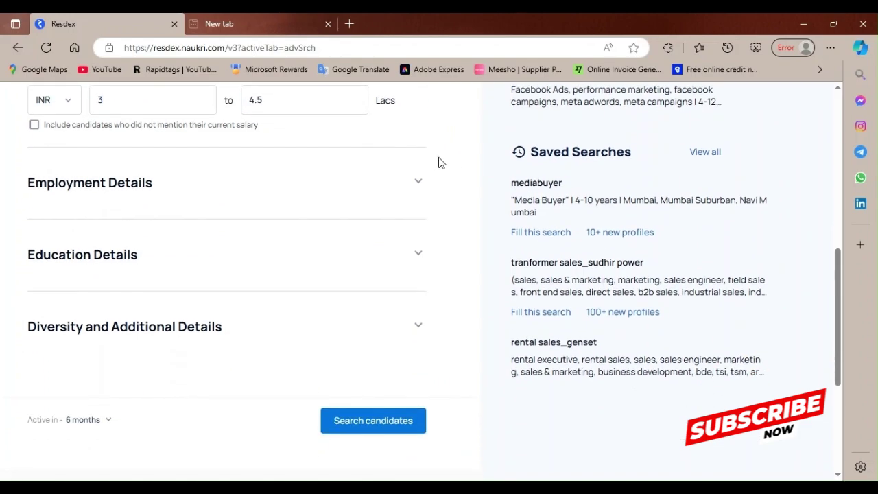
left_click(417, 179)
scroll(416, 178, "down", 2)
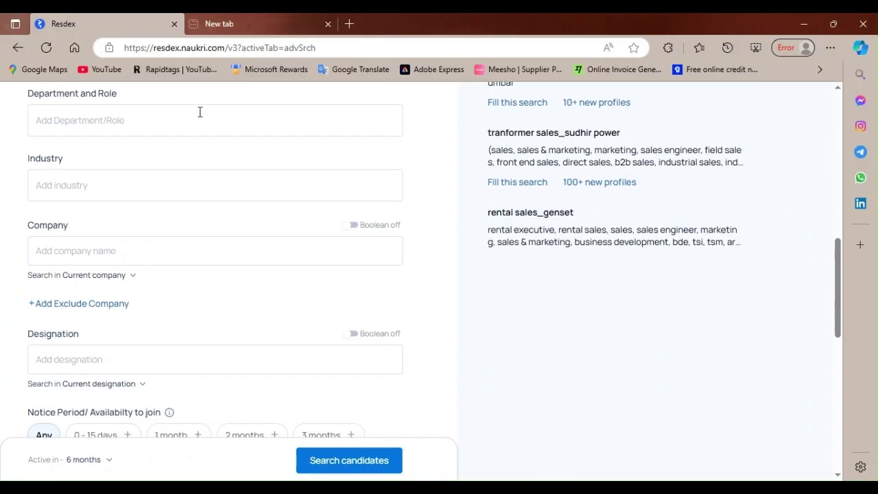
scroll(197, 277, "down", 3)
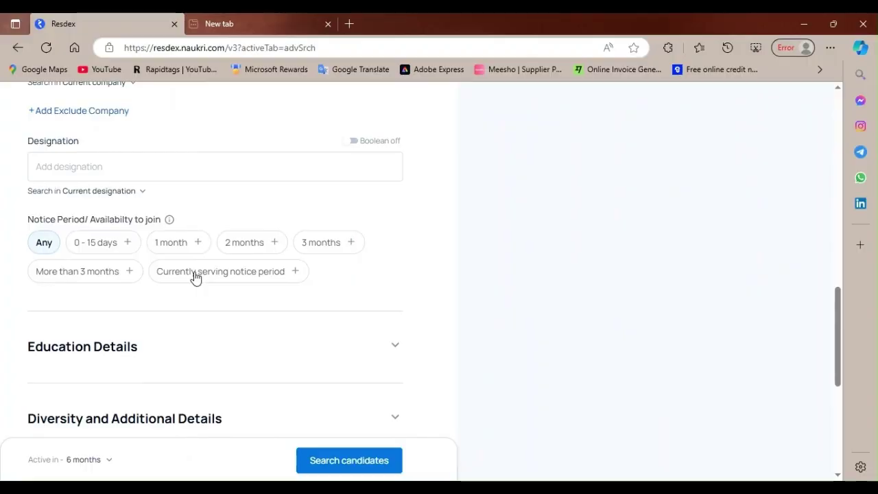
left_click(107, 249)
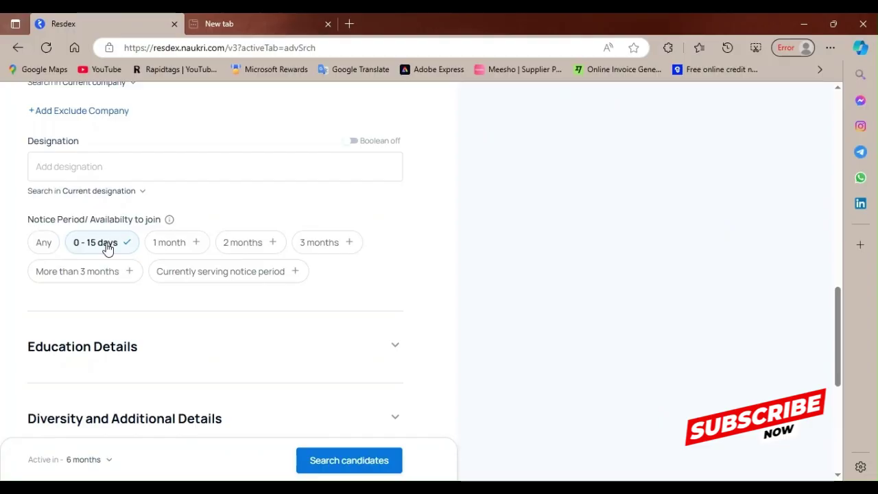
left_click(260, 278)
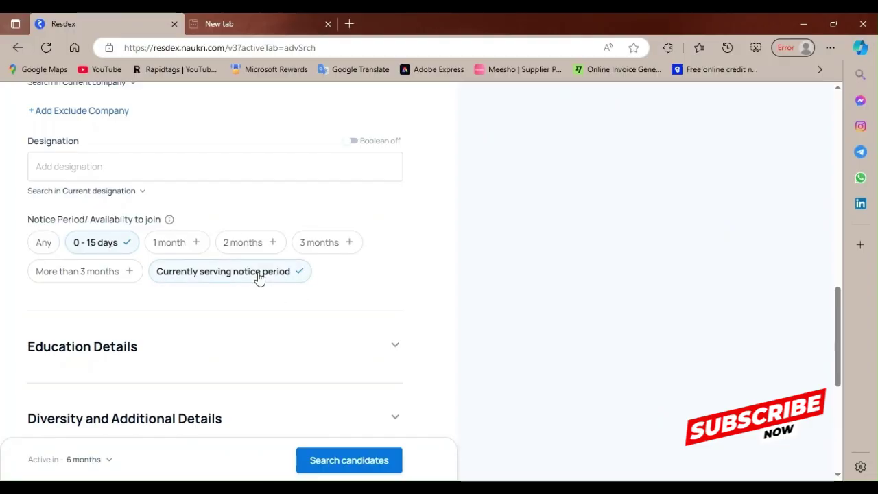
left_click(162, 244)
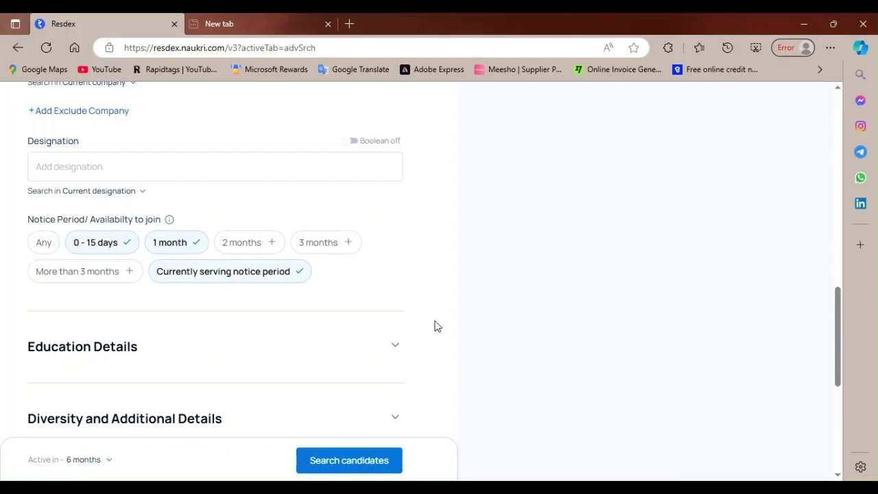
In the education details, require a specific UG qualification of B.Com with any specialization.
scroll(435, 324, "down", 2)
left_click(419, 218)
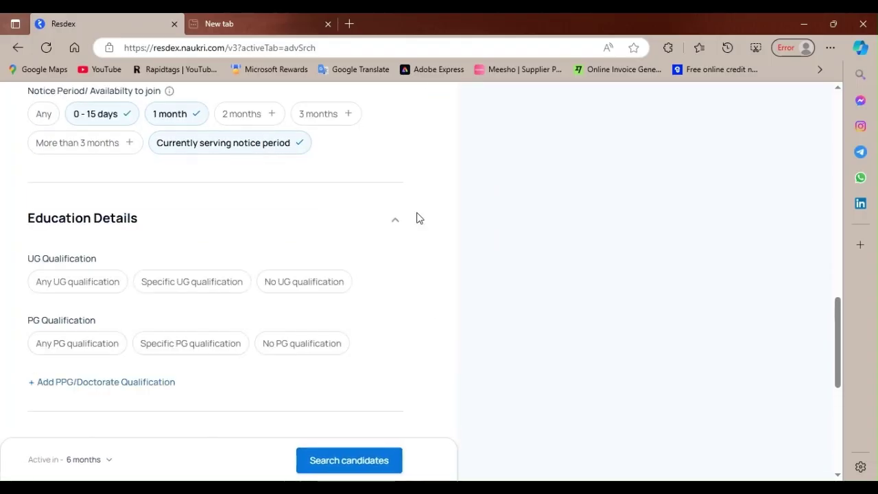
scroll(229, 278, "down", 2)
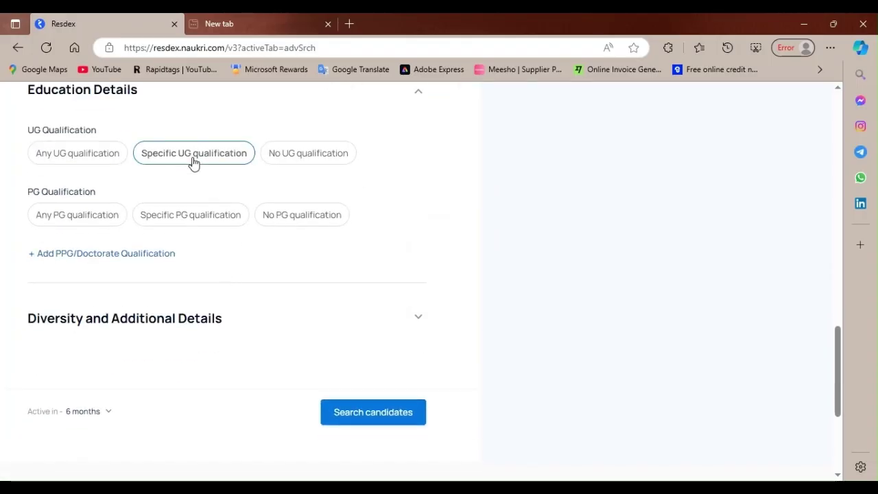
left_click(193, 162)
left_click(57, 343)
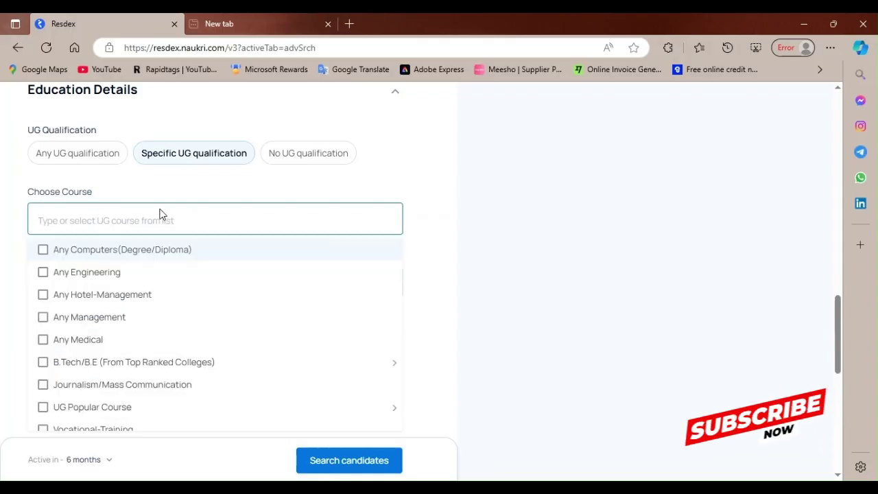
scroll(192, 302, "down", 5)
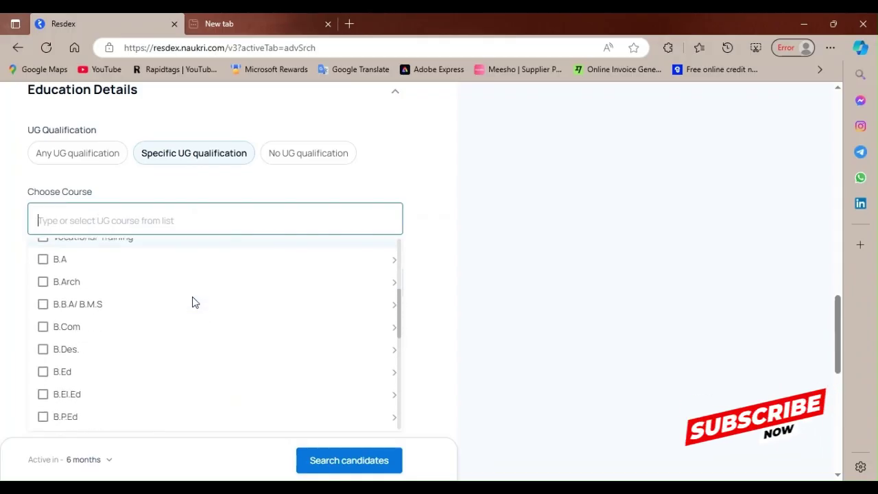
left_click(43, 328)
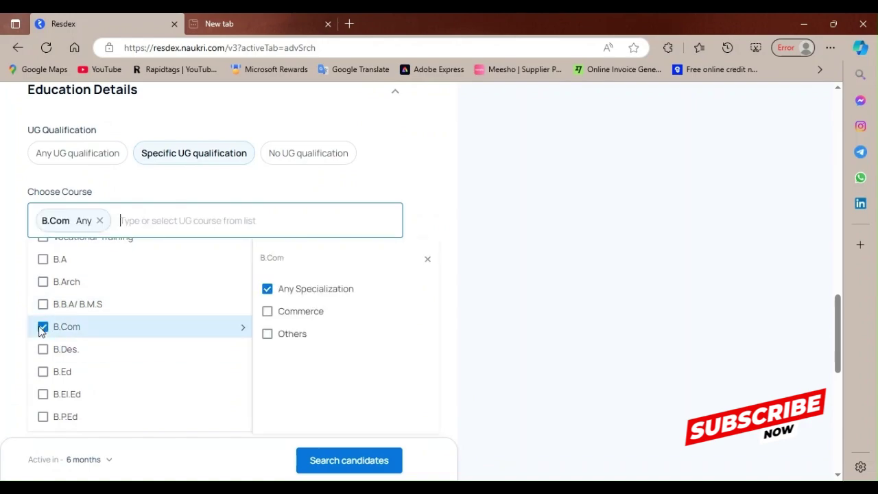
left_click(443, 226)
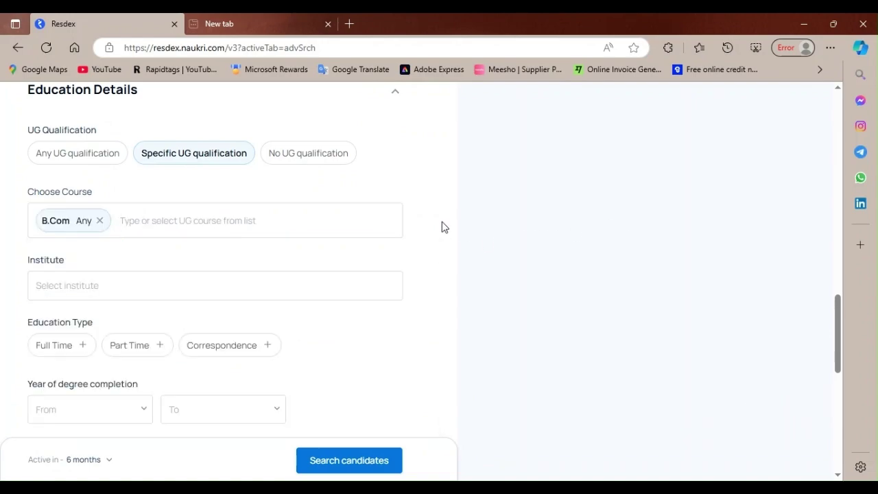
scroll(442, 226, "down", 3)
scroll(442, 227, "down", 1)
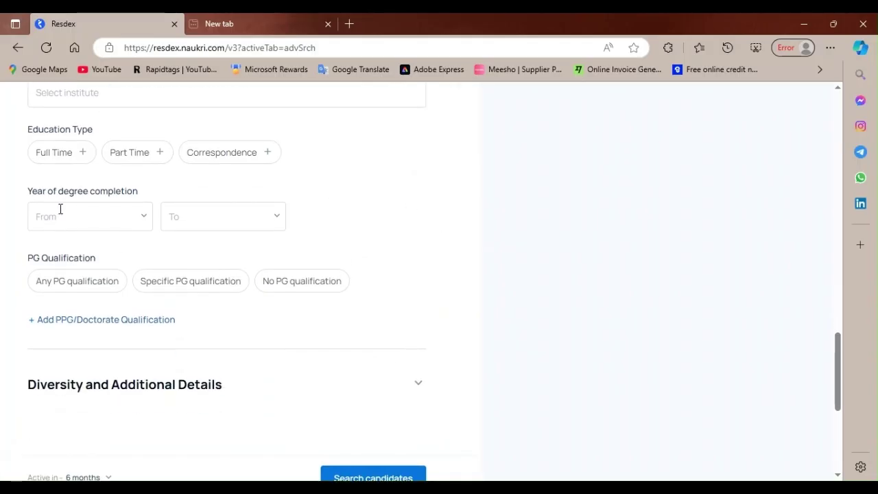
left_click(108, 227)
left_click(384, 207)
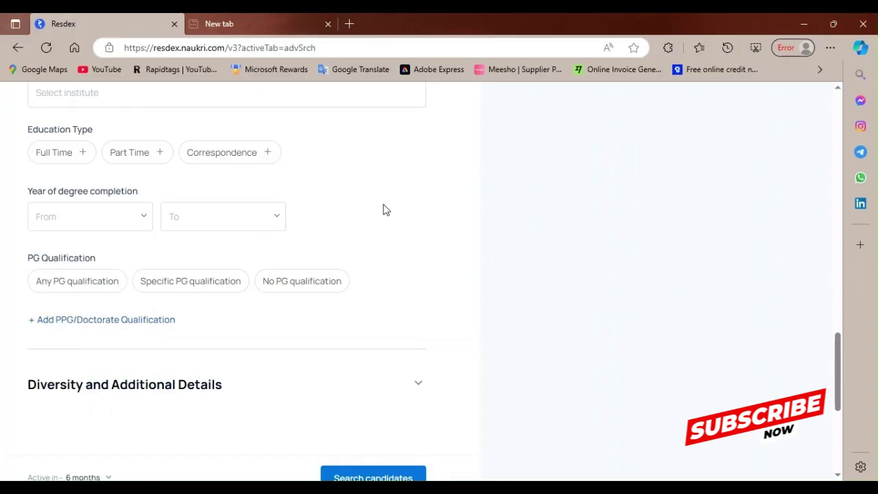
Expand the diversity and additional details and set the maximum candidate age to 35 years.
scroll(404, 260, "down", 3)
scroll(403, 260, "down", 1)
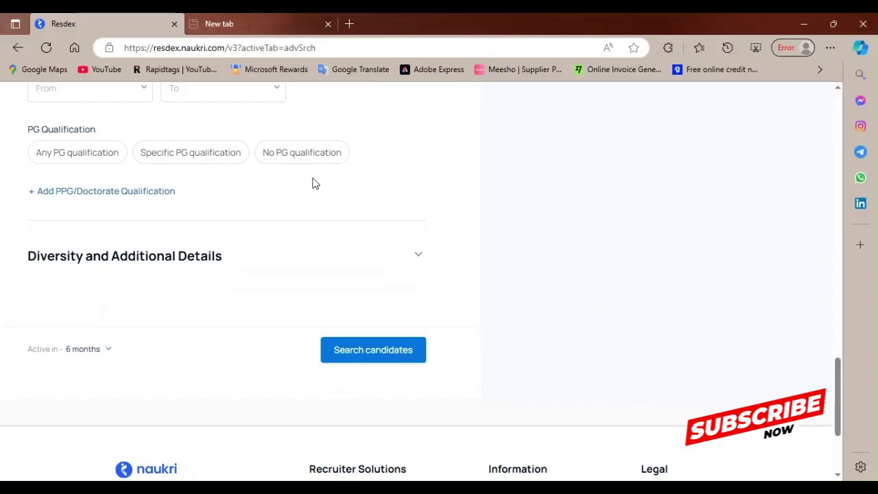
left_click(420, 257)
scroll(419, 257, "up", 5)
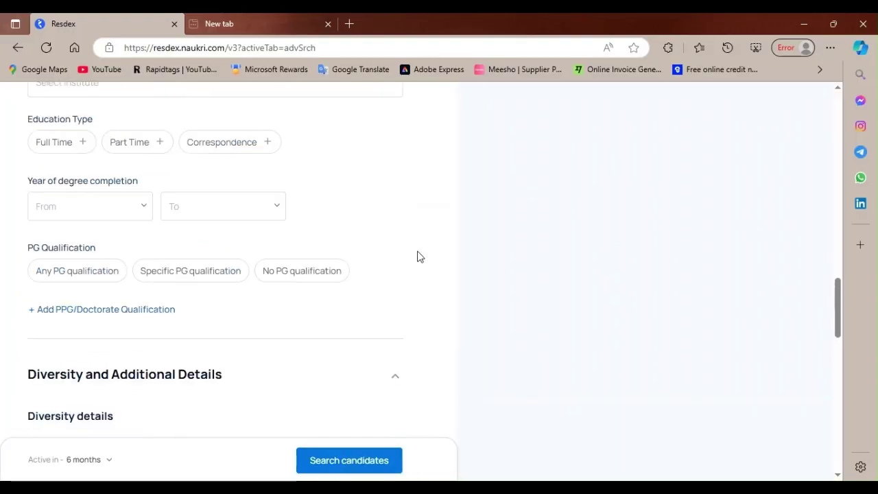
scroll(420, 257, "down", 1)
scroll(419, 258, "down", 5)
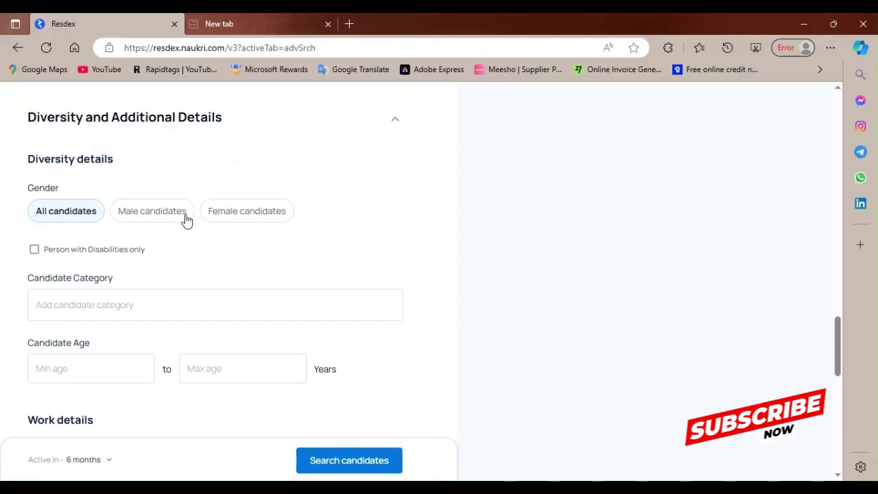
scroll(357, 228, "down", 2)
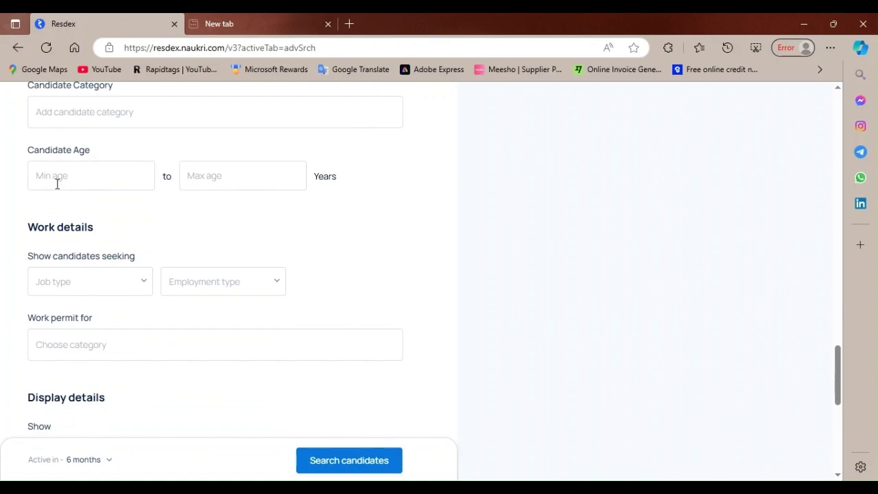
left_click(257, 186)
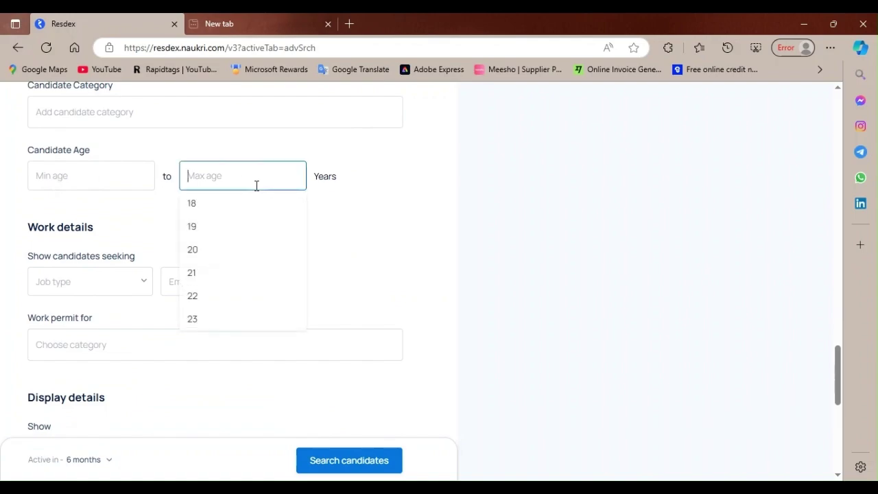
type("35")
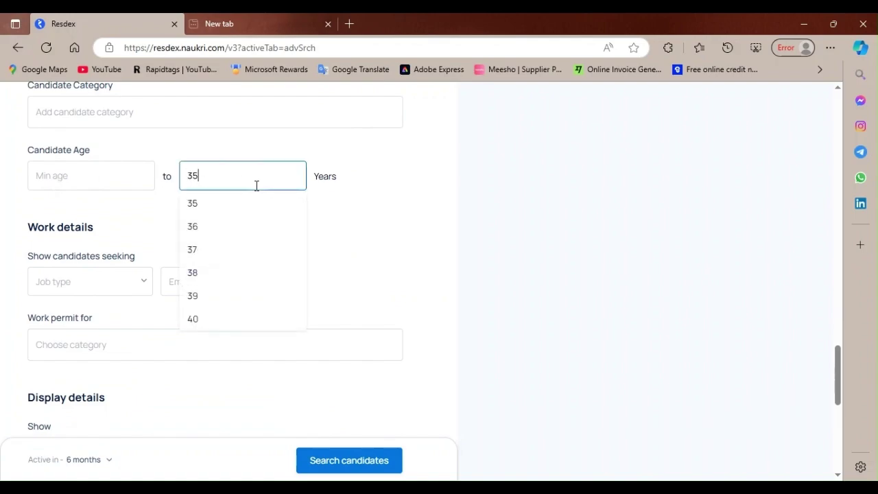
left_click(402, 190)
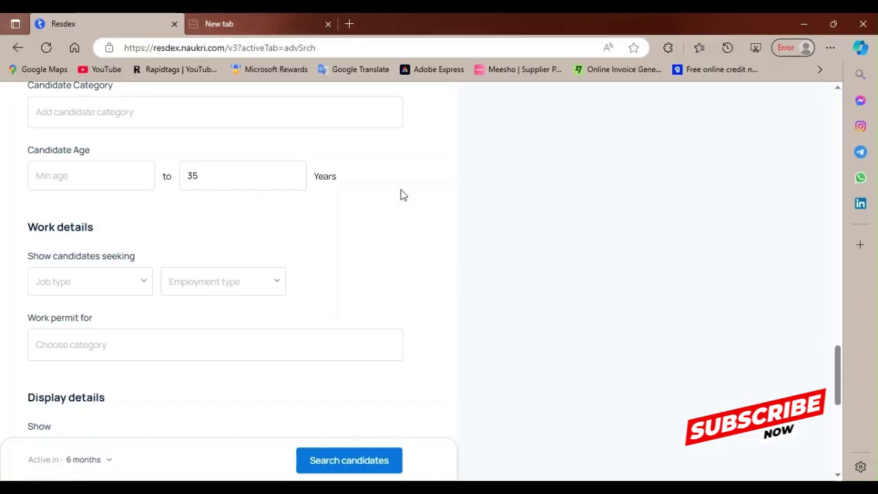
Run the candidate search with the display options and the 6 months activity period left as they are.
scroll(401, 189, "down", 3)
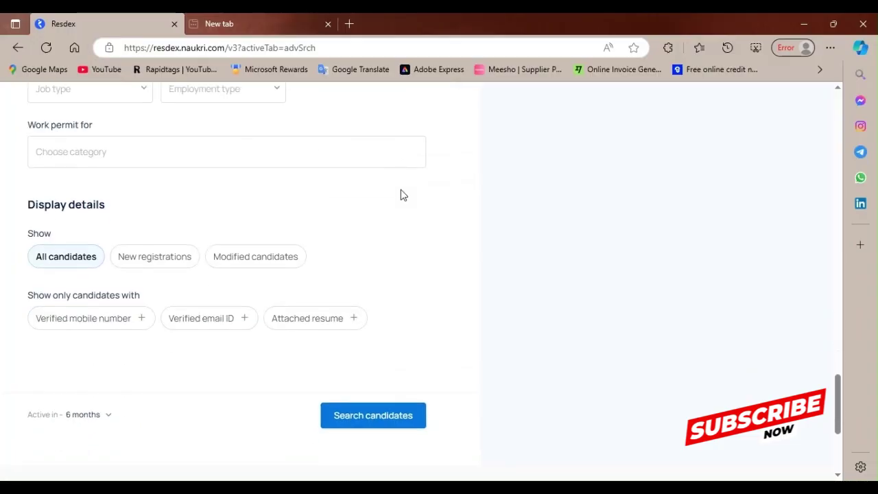
scroll(401, 190, "down", 1)
scroll(401, 189, "down", 2)
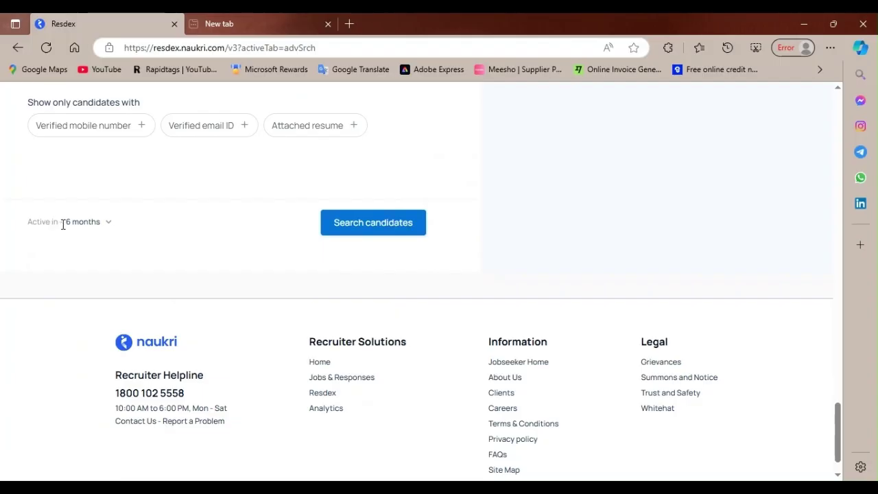
left_click(382, 223)
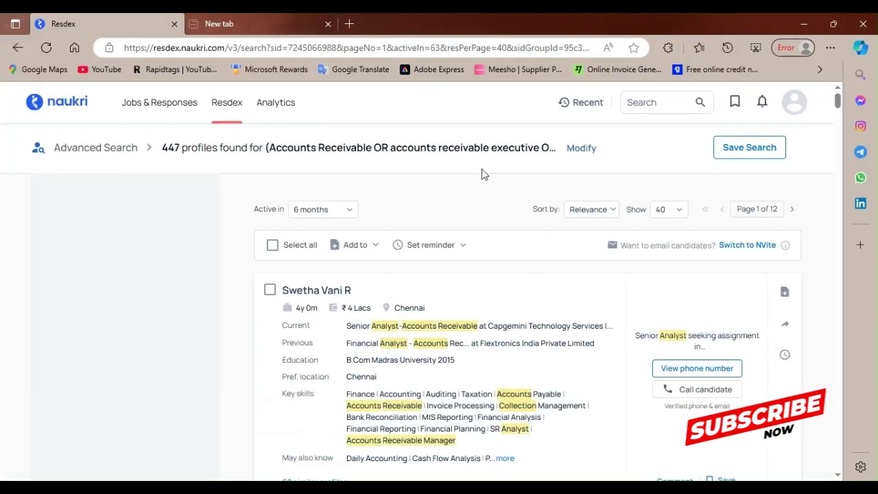
mouse_move(478, 146)
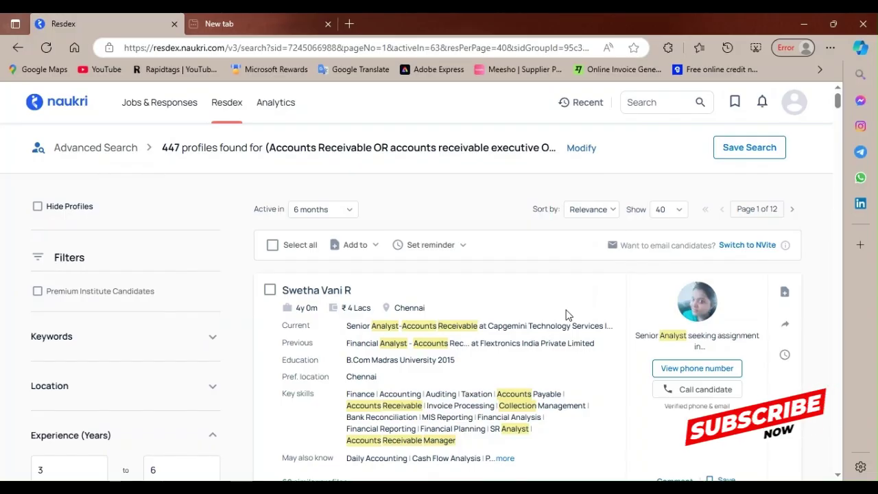
Look over the first search results and expand the full "May also know" skills list of the first candidate.
scroll(520, 359, "down", 2)
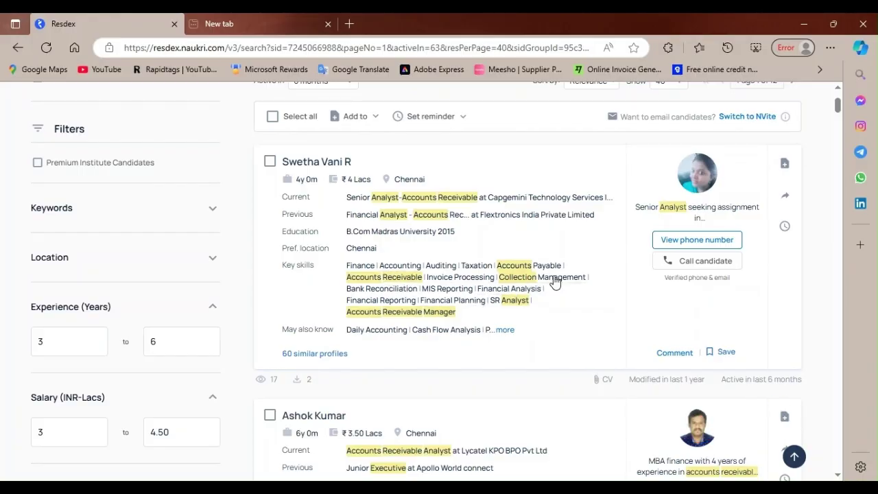
scroll(555, 281, "down", 1)
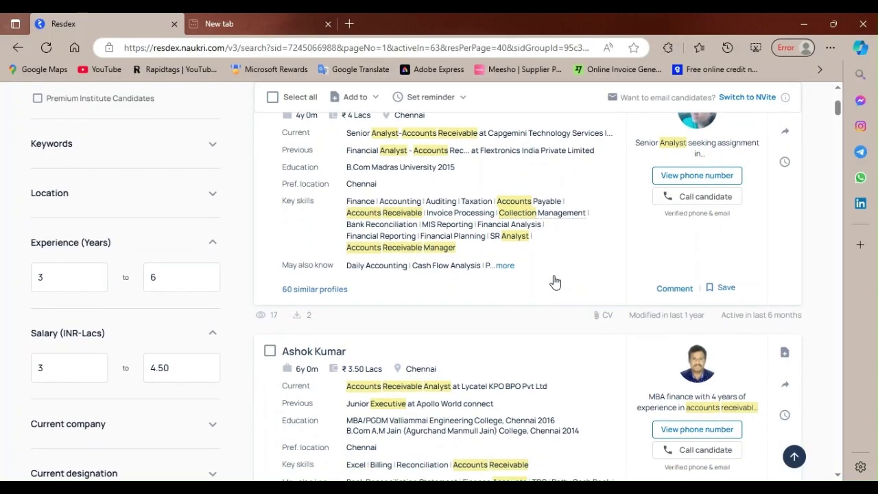
scroll(555, 282, "down", 2)
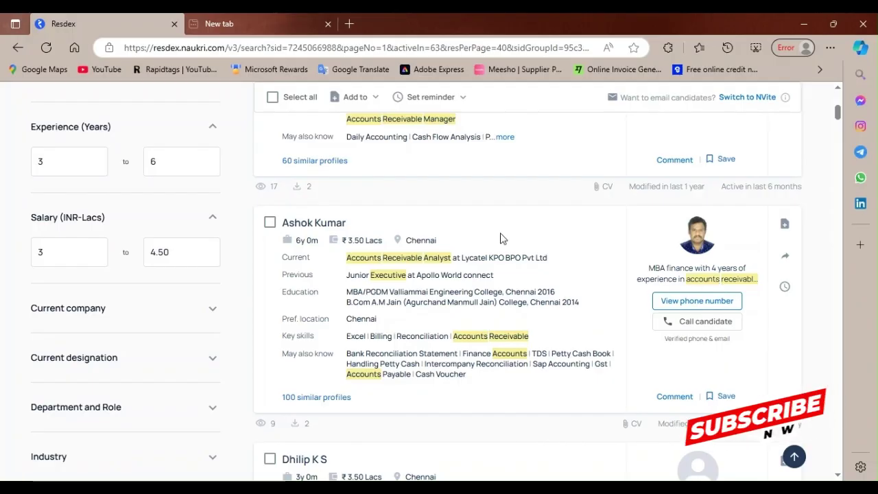
scroll(591, 367, "up", 4)
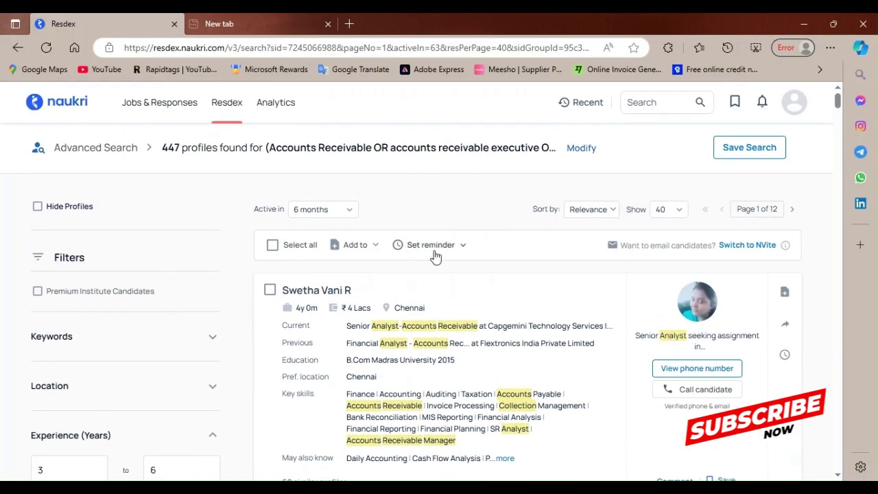
scroll(601, 461, "down", 1)
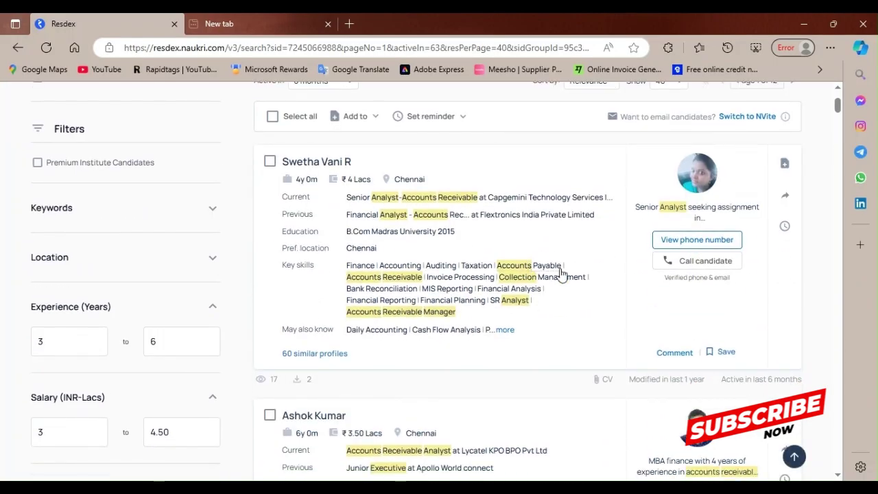
left_click(505, 330)
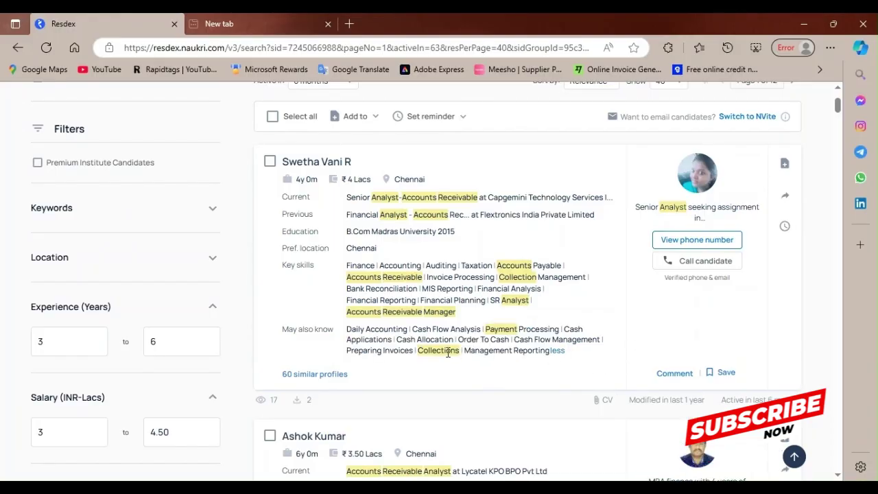
Review the candidate profiles further down the results, checking experience, salary, education, preferred location and highlighted keyword matches, and return to the first result.
scroll(626, 368, "down", 6)
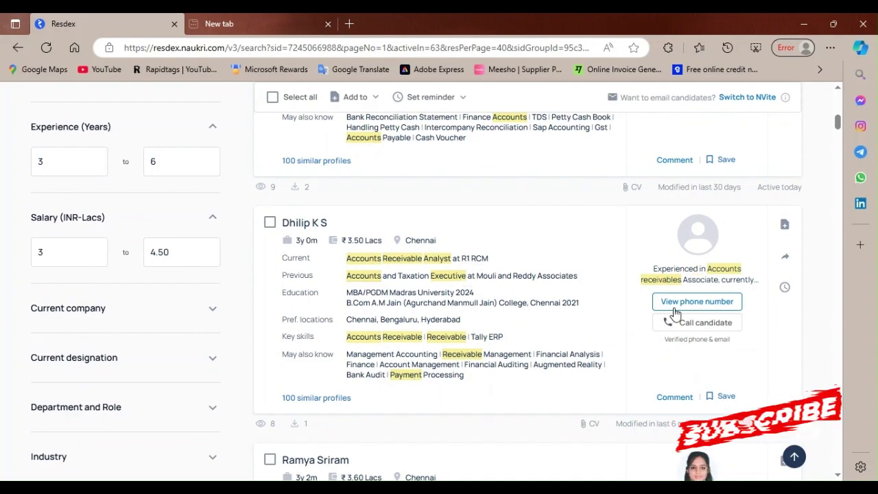
scroll(609, 380, "down", 3)
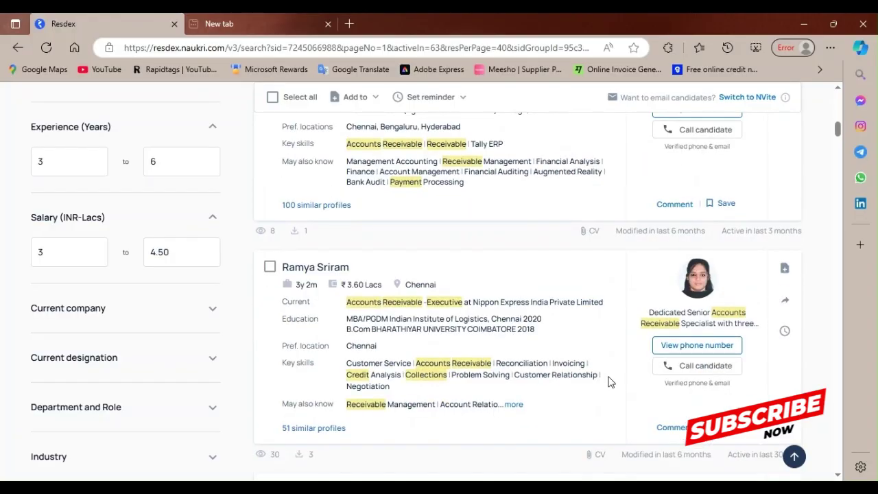
scroll(610, 382, "up", 10)
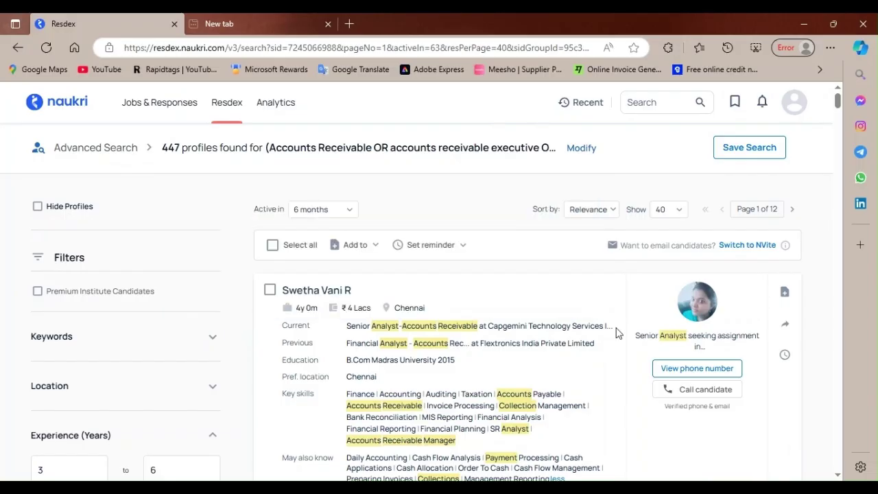
scroll(552, 333, "down", 1)
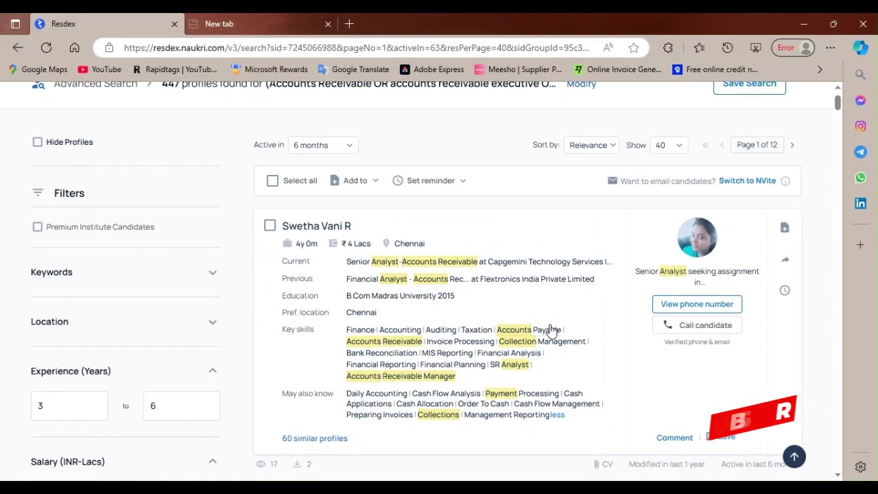
scroll(552, 332, "down", 6)
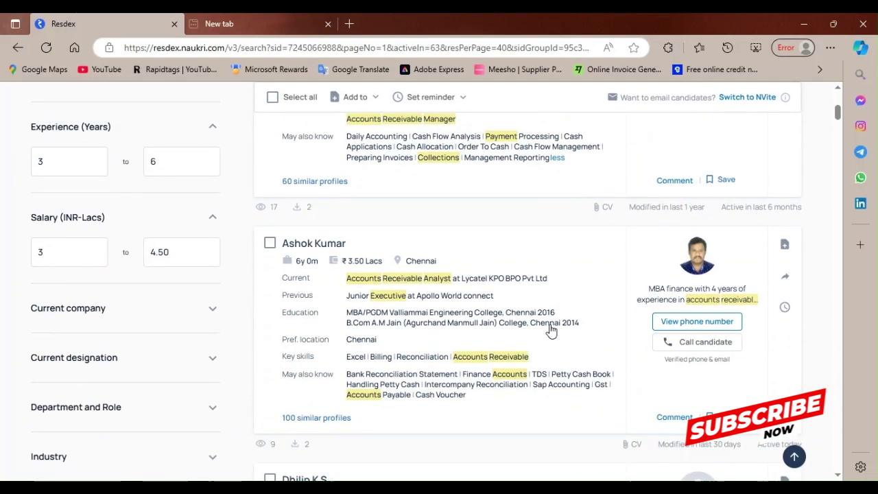
scroll(551, 325, "down", 5)
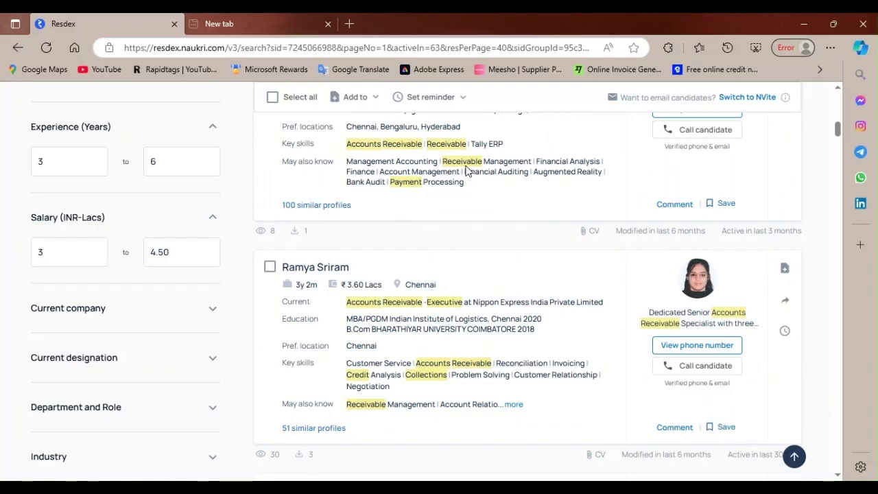
scroll(555, 285, "up", 2)
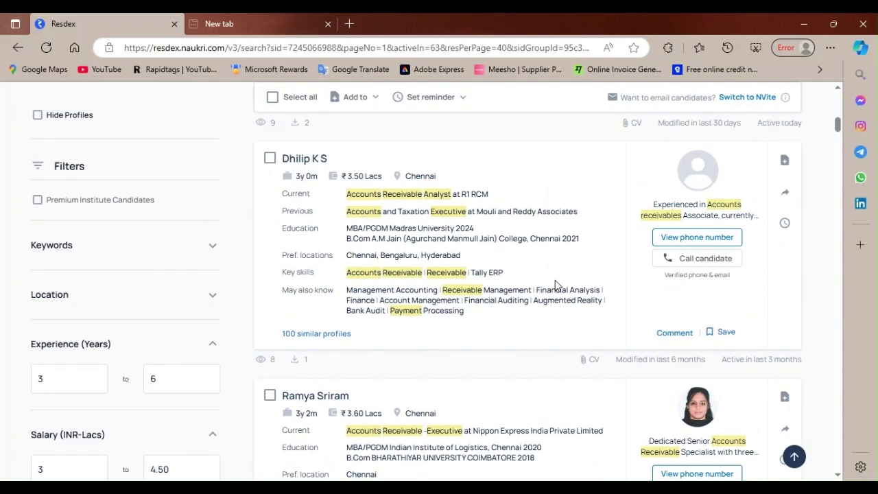
scroll(556, 284, "down", 3)
scroll(556, 284, "down", 3)
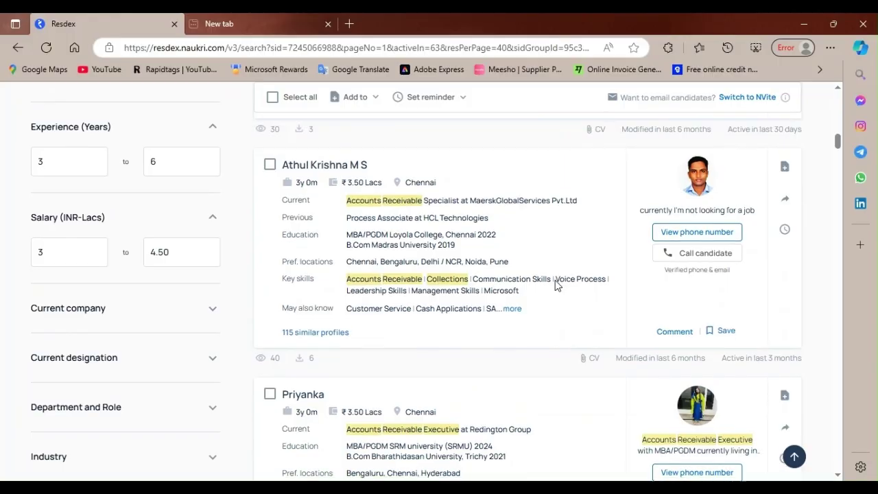
scroll(555, 285, "down", 5)
scroll(556, 280, "down", 4)
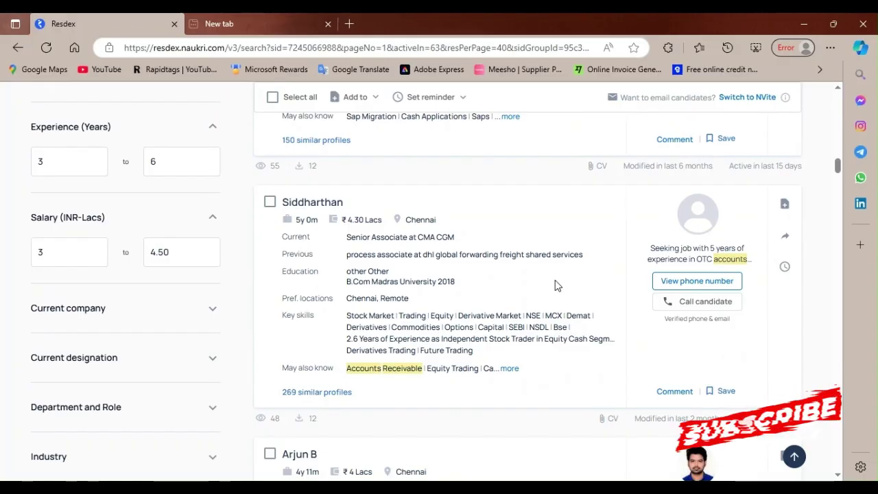
scroll(554, 284, "down", 6)
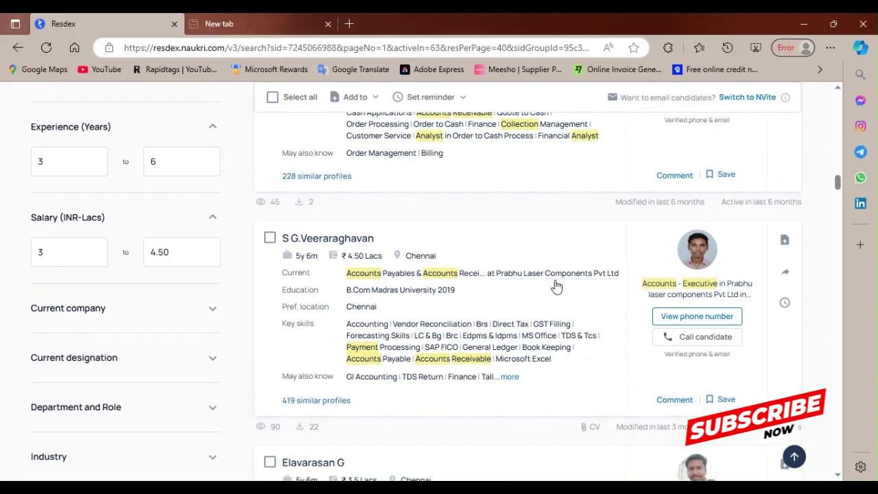
scroll(556, 286, "up", 6)
scroll(556, 286, "down", 8)
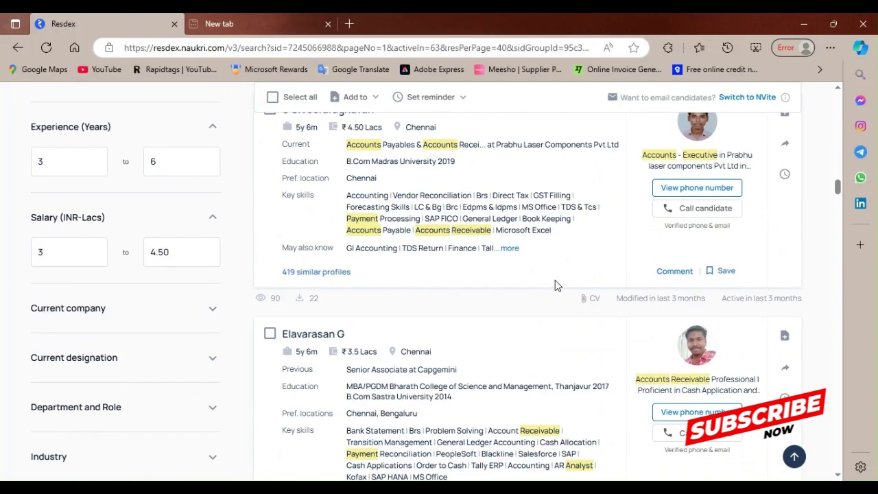
scroll(555, 285, "up", 6)
scroll(555, 285, "up", 10)
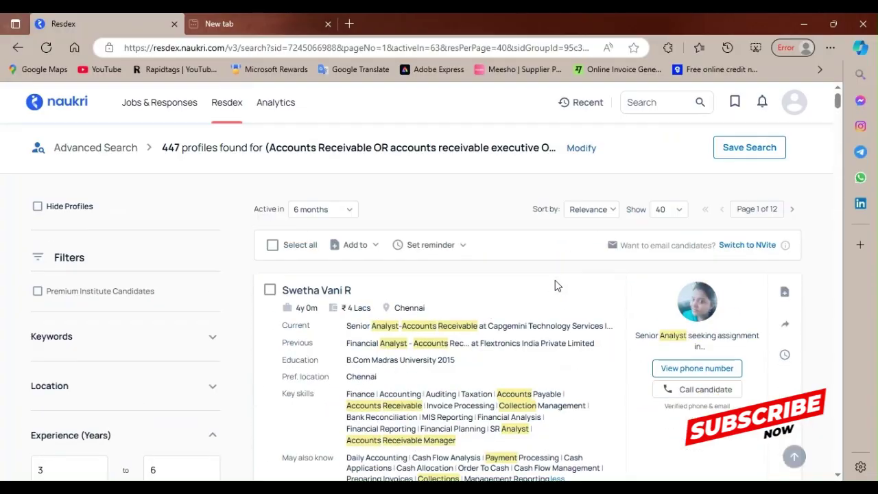